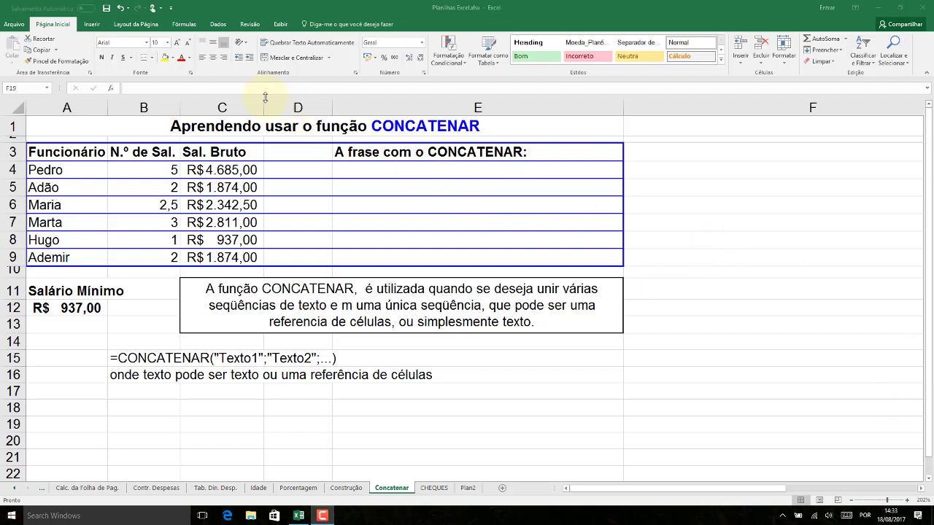
Step: Centre the salary counts in B4:B9, then select E4 for the sentence formula
{"action": "left_click", "coordinate": [401, 168]}
{"action": "left_click", "coordinate": [460, 128]}
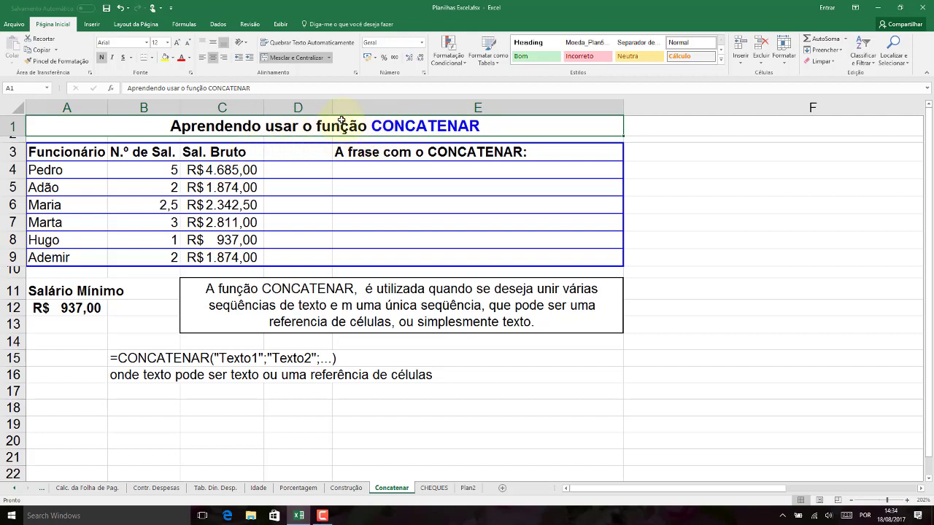
{"action": "left_click", "coordinate": [355, 169]}
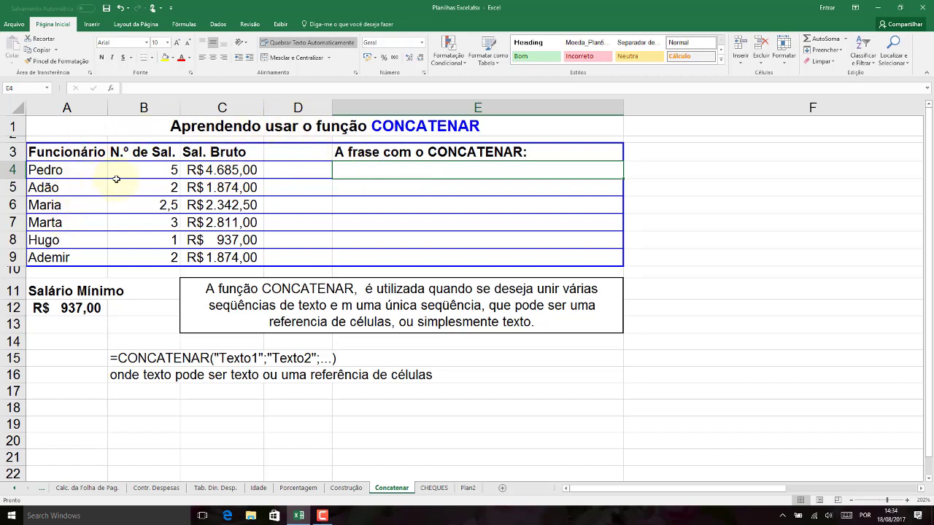
{"action": "left_click_drag", "start_coordinate": [144, 169], "coordinate": [151, 261]}
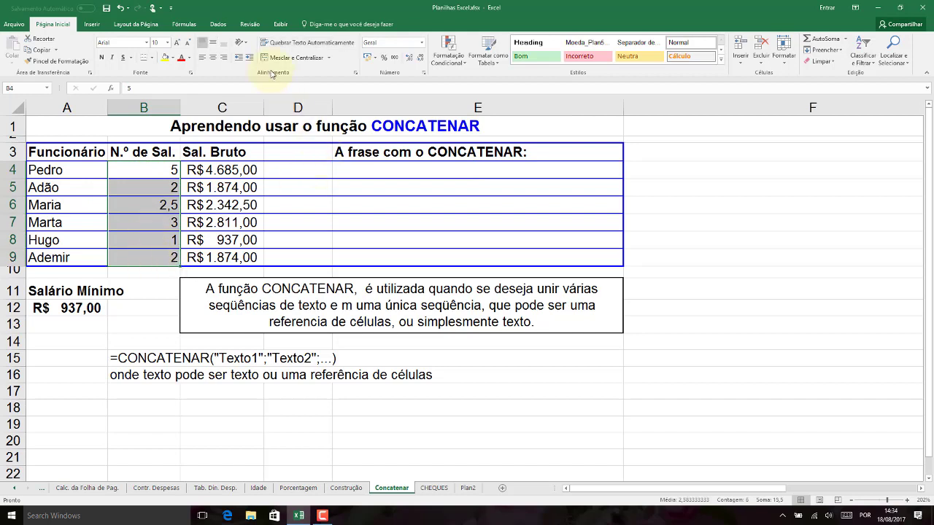
{"action": "left_click", "coordinate": [212, 56]}
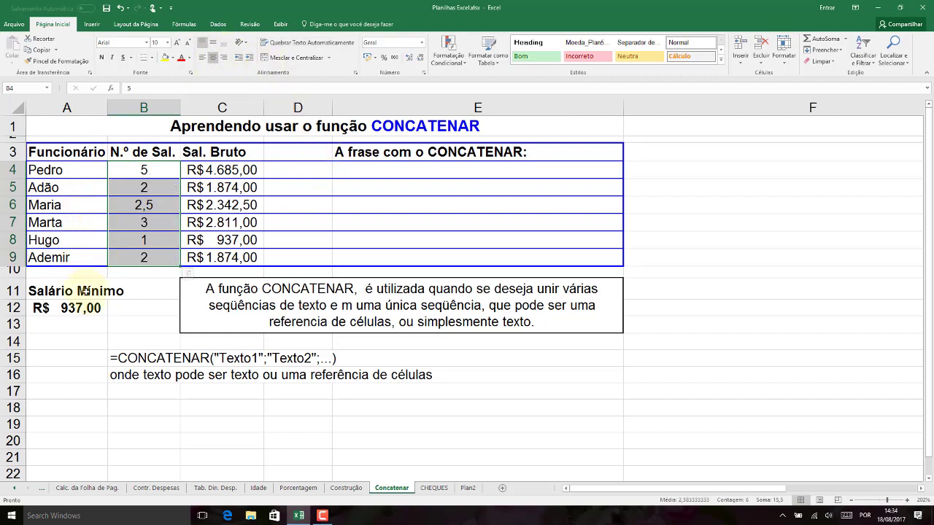
{"action": "left_click", "coordinate": [77, 310]}
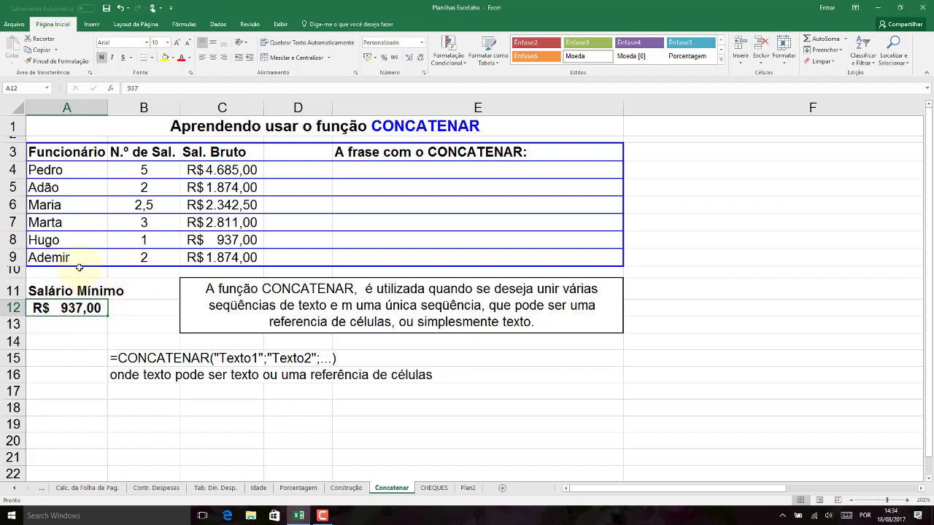
{"action": "left_click", "coordinate": [363, 169]}
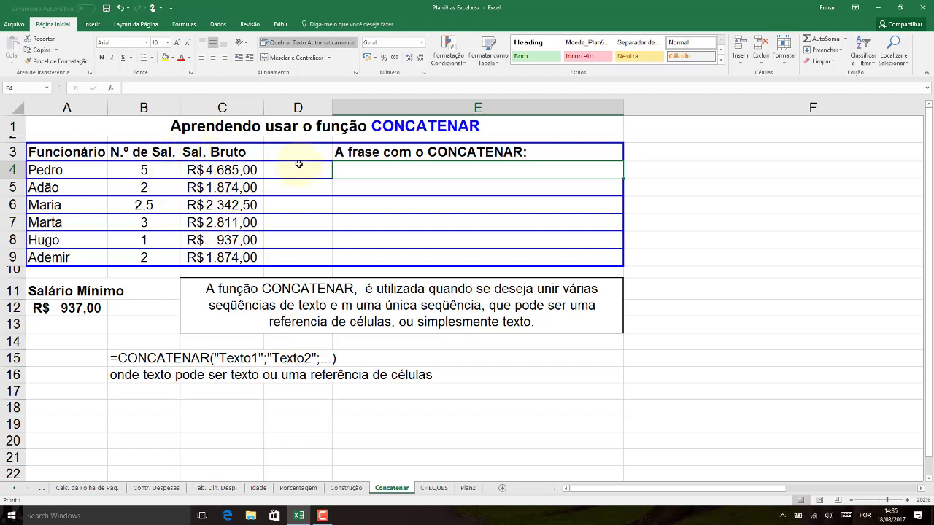
Step: Type =concatenar("Caro"; in E4 and add the A4 employee-name reference
{"action": "type", "text": "="}
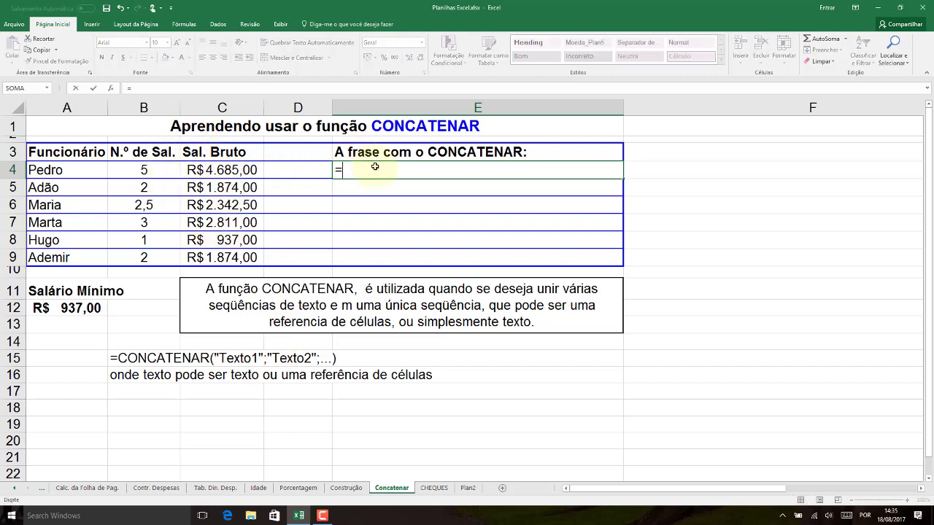
{"action": "type", "text": "cob"}
{"action": "key", "text": "BackSpace"}
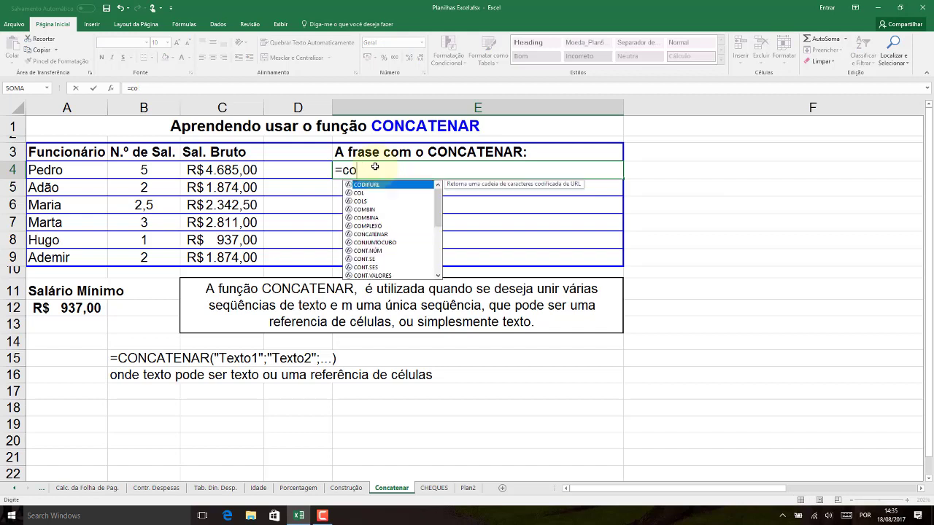
{"action": "type", "text": "ncaten"}
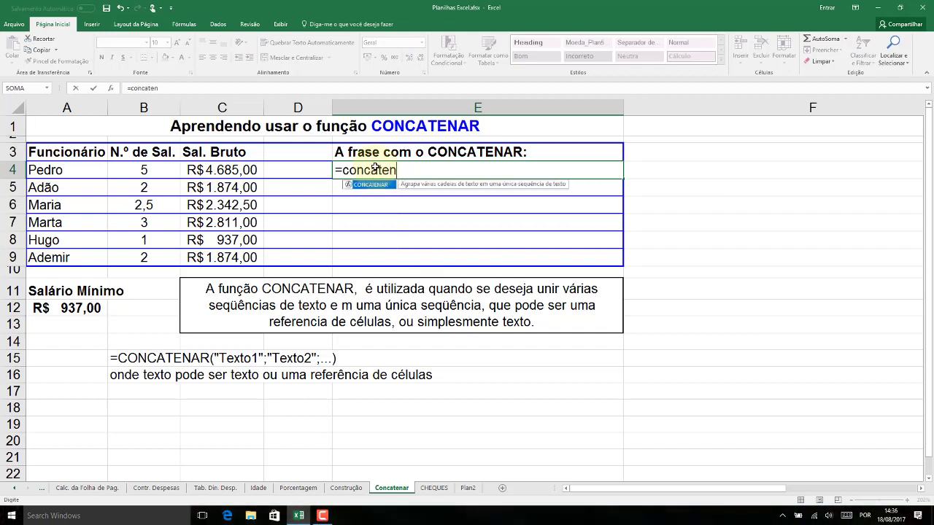
{"action": "type", "text": "ar("}
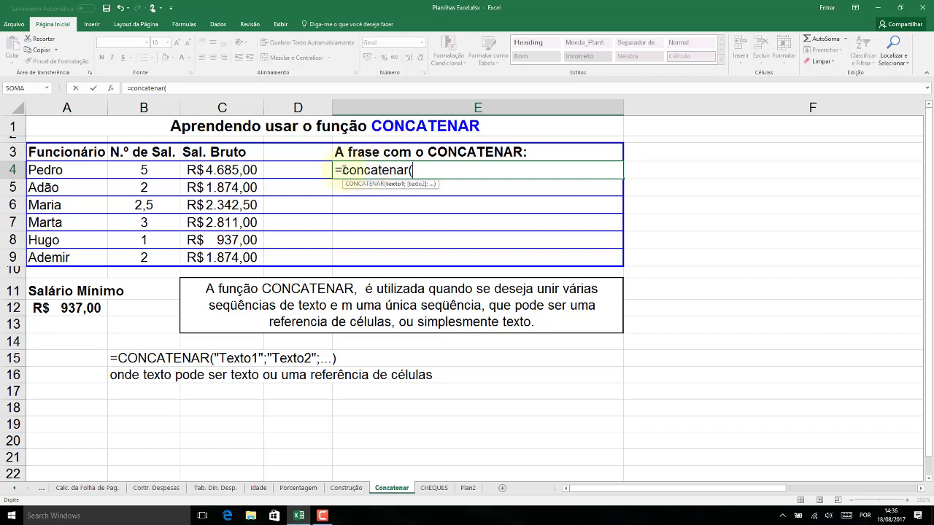
{"action": "left_click_drag", "start_coordinate": [343, 170], "coordinate": [411, 170]}
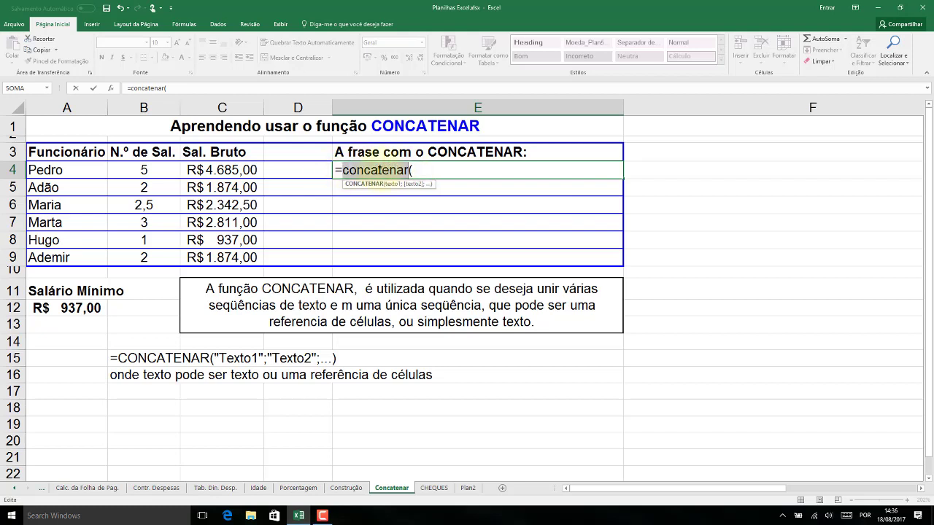
{"action": "left_click", "coordinate": [380, 167]}
{"action": "left_click", "coordinate": [432, 169]}
{"action": "type", "text": "\""}
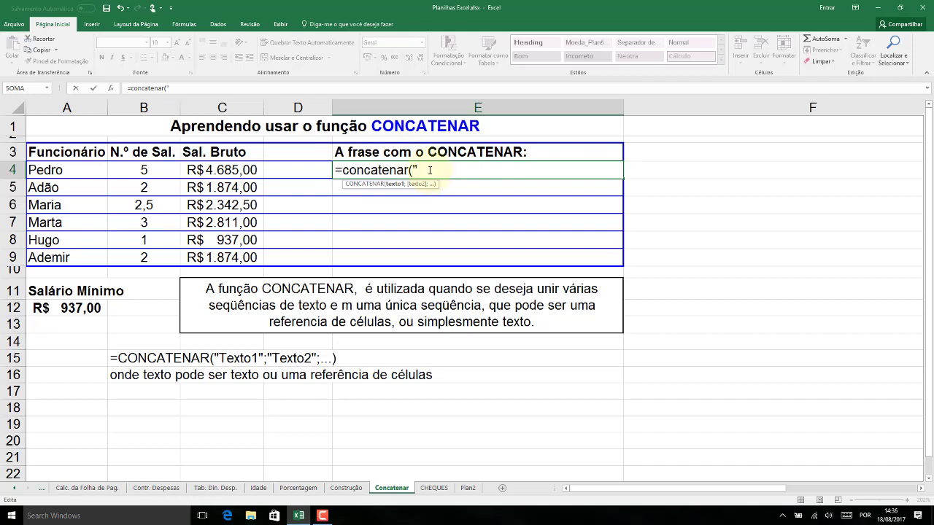
{"action": "type", "text": "Caro"}
{"action": "type", "text": ";"}
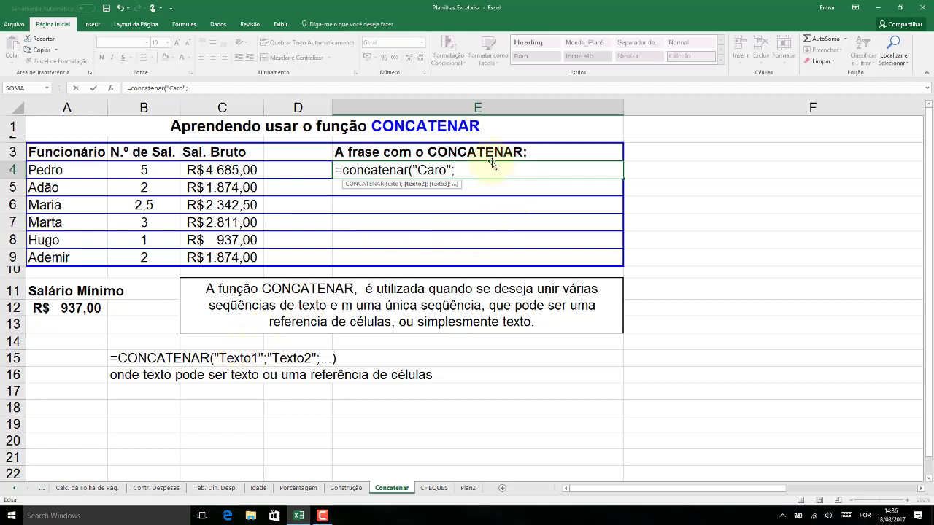
{"action": "left_click", "coordinate": [61, 171]}
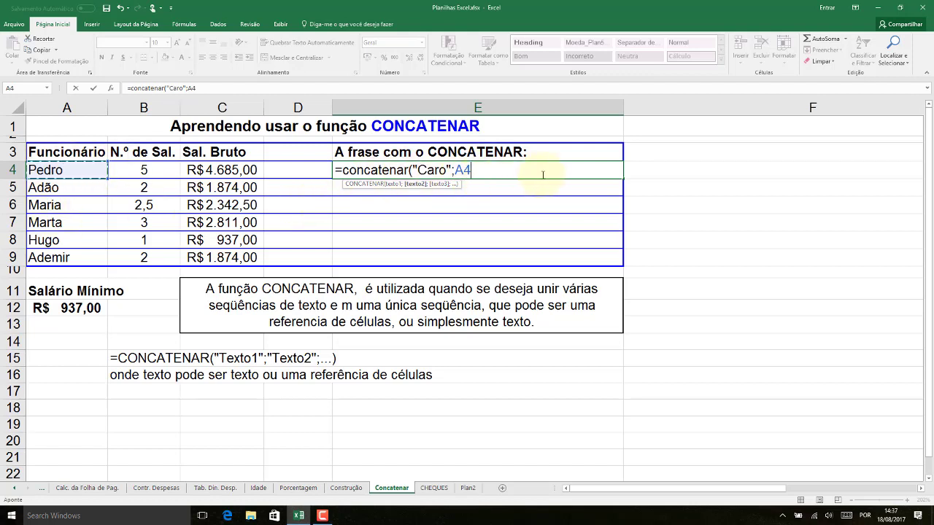
Step: Append the text piece " Você ganha " to the E4 formula
{"action": "type", "text": ";"}
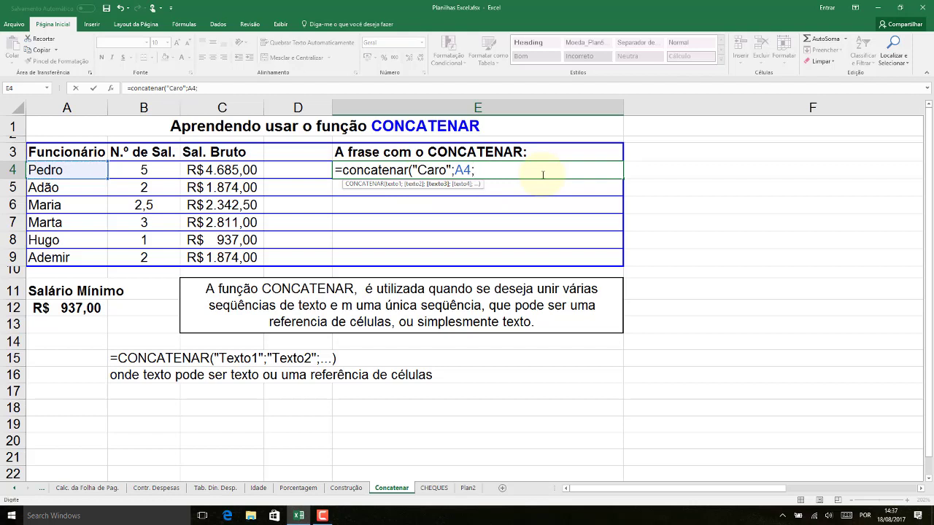
{"action": "type", "text": "\""}
{"action": "type", "text": "Voc"}
{"action": "type", "text": "ê"}
{"action": "key", "text": "BackSpace"}
{"action": "type", "text": "ê ganha"}
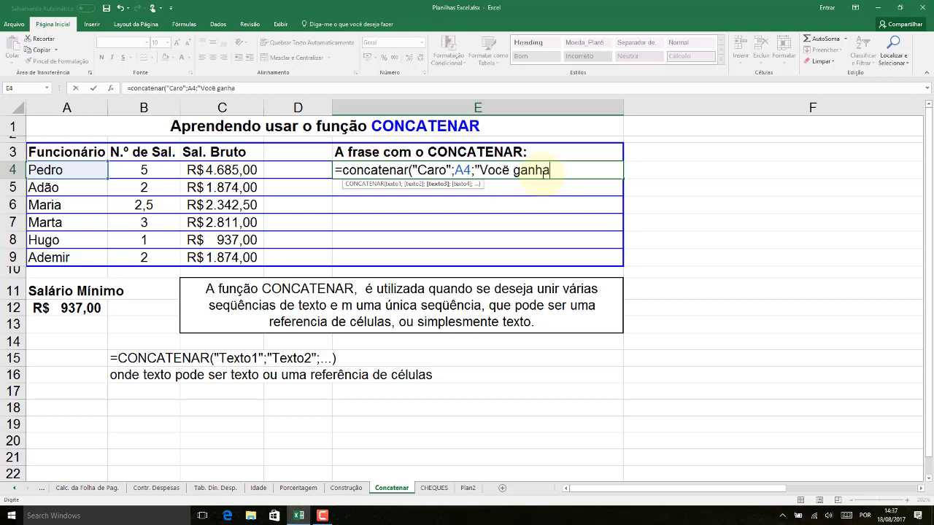
{"action": "type", "text": " au"}
{"action": "key", "text": "BackSpace"}
{"action": "type", "text": "t"}
{"action": "key", "text": "BackSpace"}
{"action": "key", "text": "BackSpace"}
{"action": "type", "text": "\""}
Step: Insert a space after "Caro" inside its quotes
{"action": "left_click", "coordinate": [446, 169]}
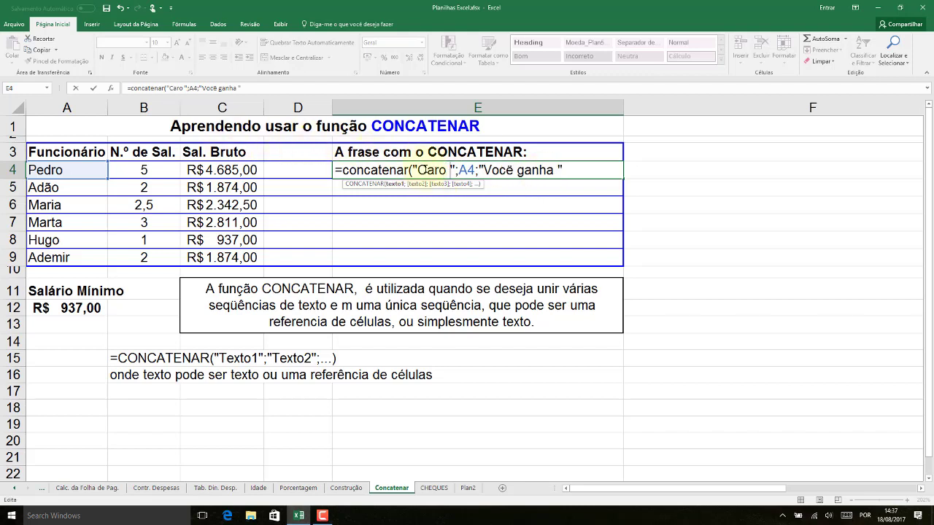
{"action": "left_click", "coordinate": [484, 170]}
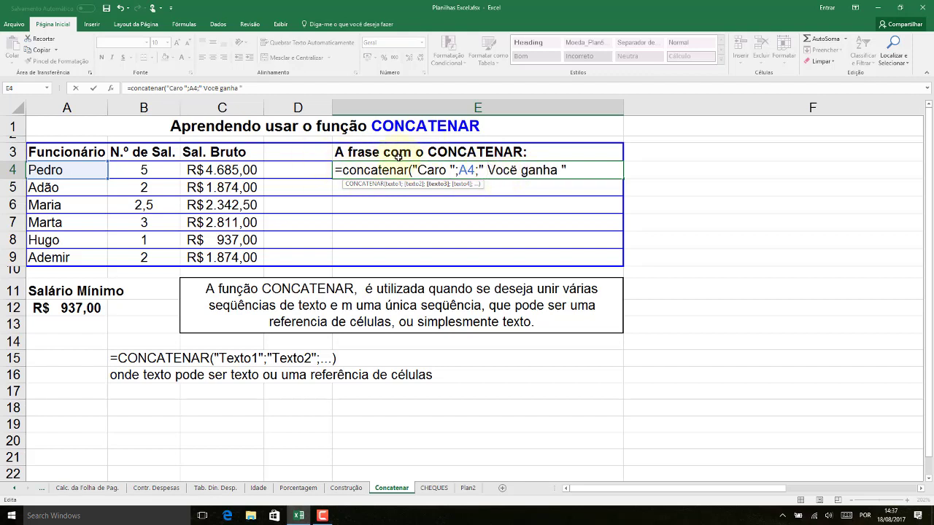
{"action": "left_click", "coordinate": [448, 170]}
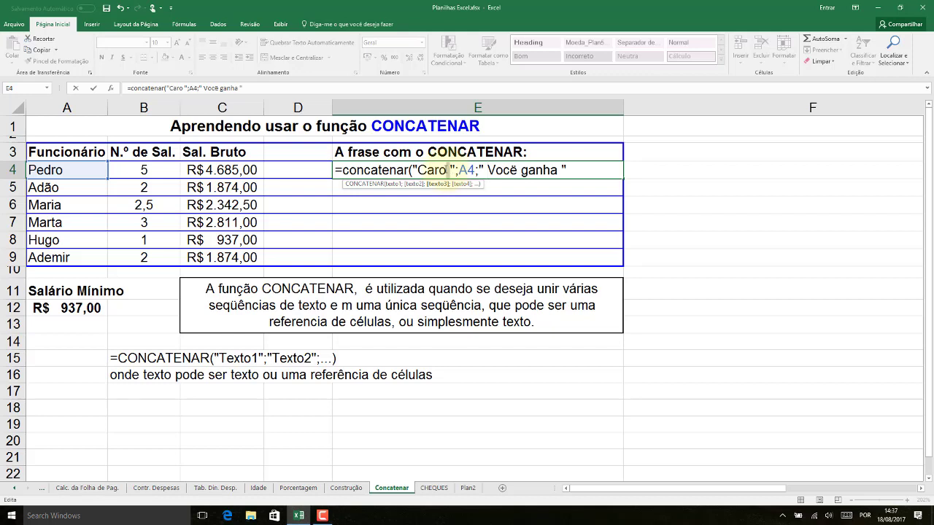
{"action": "left_click", "coordinate": [447, 170]}
{"action": "left_click", "coordinate": [568, 170]}
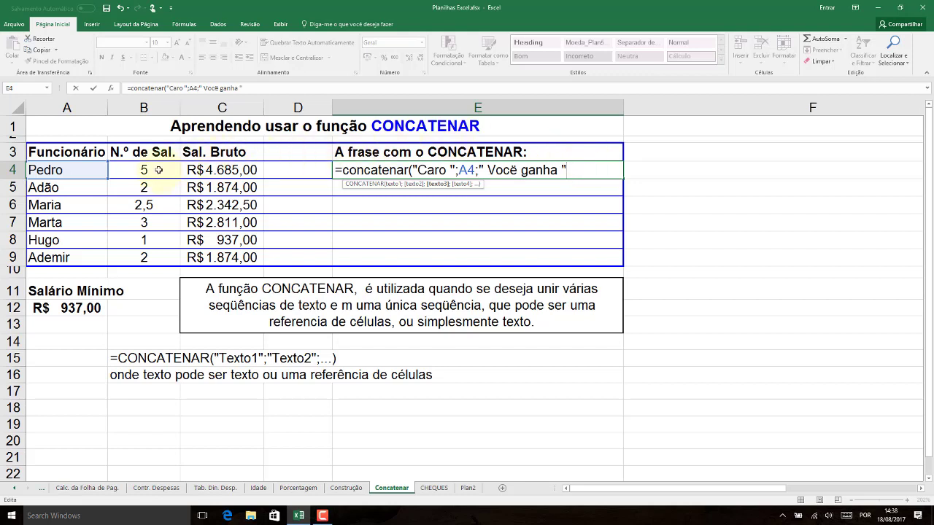
Step: Add the B4 salary count, " salário(s), " and "totalizando " to the formula
{"action": "type", "text": ";"}
{"action": "left_click", "coordinate": [159, 169]}
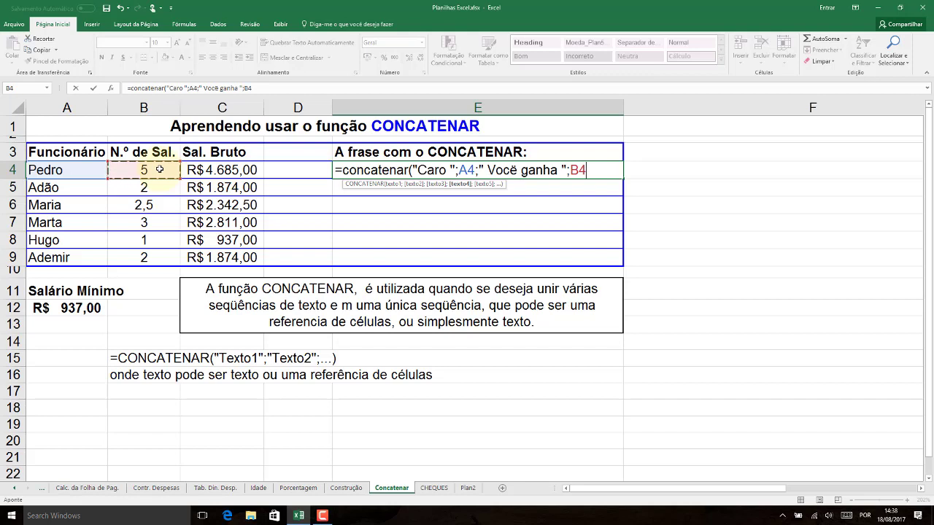
{"action": "type", "text": ";\""}
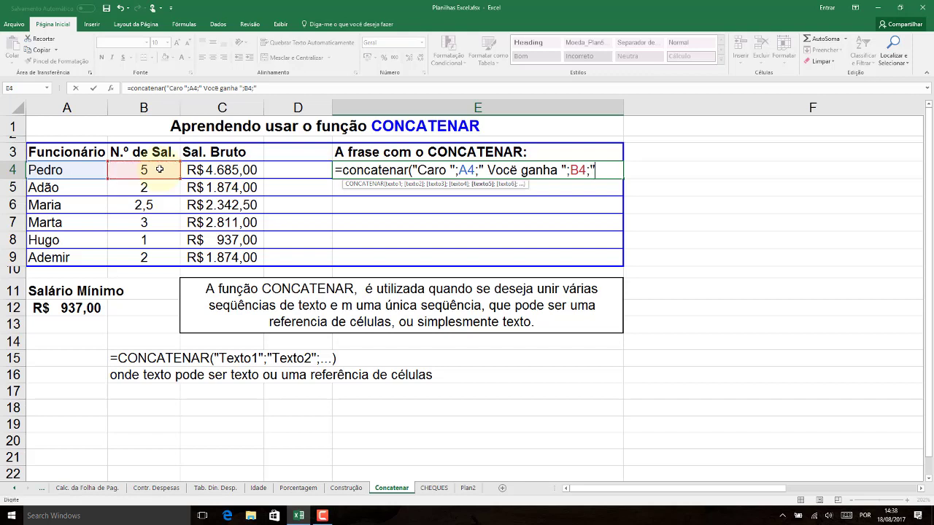
{"action": "type", "text": " sa"}
{"action": "type", "text": "lári"}
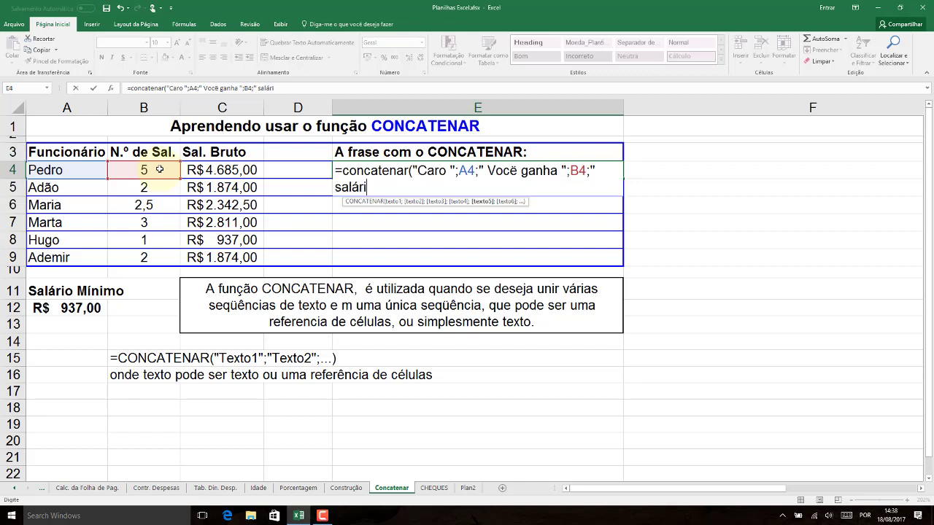
{"action": "type", "text": "o(s"}
{"action": "type", "text": ")"}
{"action": "type", "text": " ,"}
{"action": "type", "text": " \""}
{"action": "type", "text": ";"}
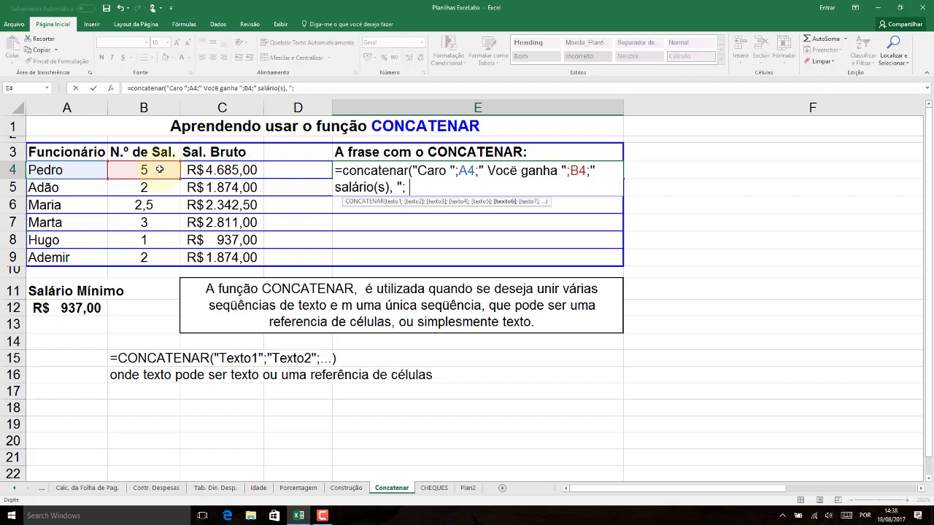
{"action": "type", "text": "to"}
{"action": "key", "text": "BackSpace"}
{"action": "key", "text": "BackSpace"}
{"action": "type", "text": "\"t"}
{"action": "type", "text": "otalizando"}
{"action": "type", "text": "\""}
{"action": "type", "text": ";"}
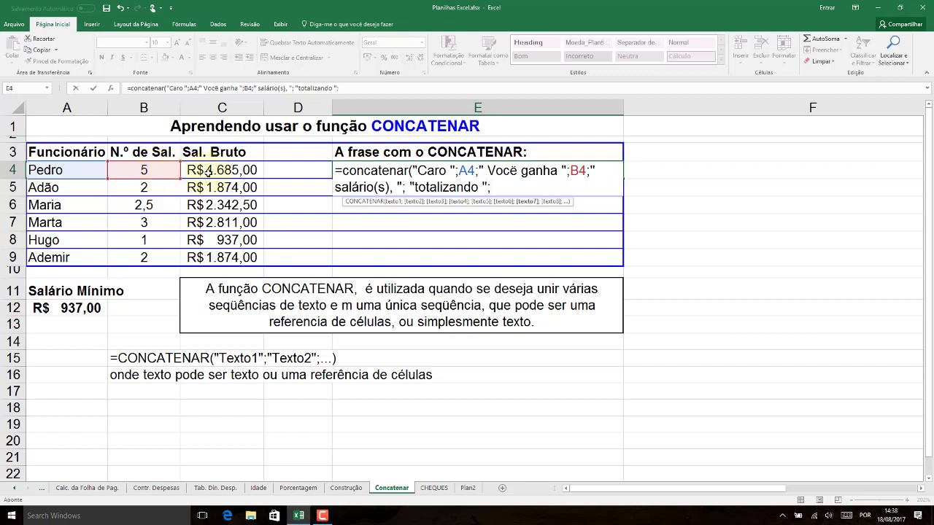
Step: Add the " R$" text piece, dismissing the unfinished-formula error with OK
{"action": "left_click", "coordinate": [208, 171]}
{"action": "key", "text": "BackSpace"}
{"action": "key", "text": "BackSpace"}
{"action": "type", "text": "\""}
{"action": "type", "text": "R"}
{"action": "type", "text": "$"}
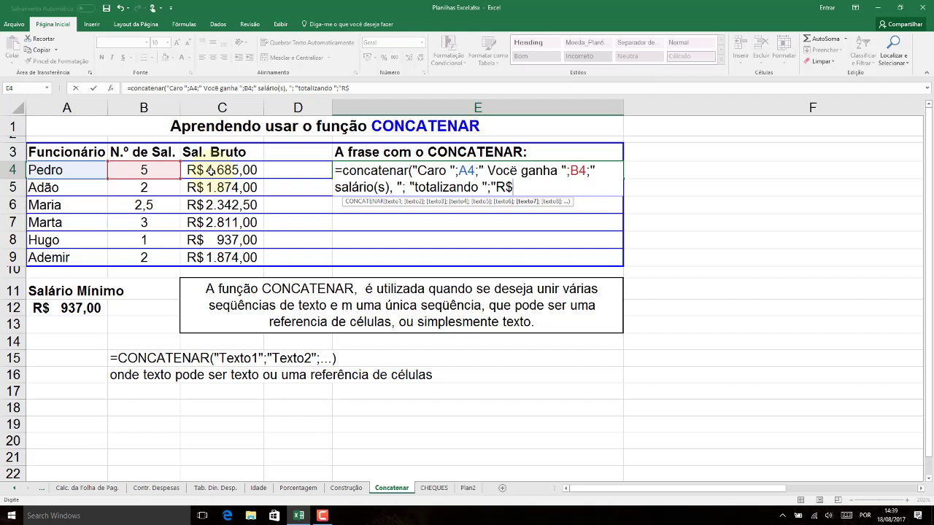
{"action": "key", "text": "Return"}
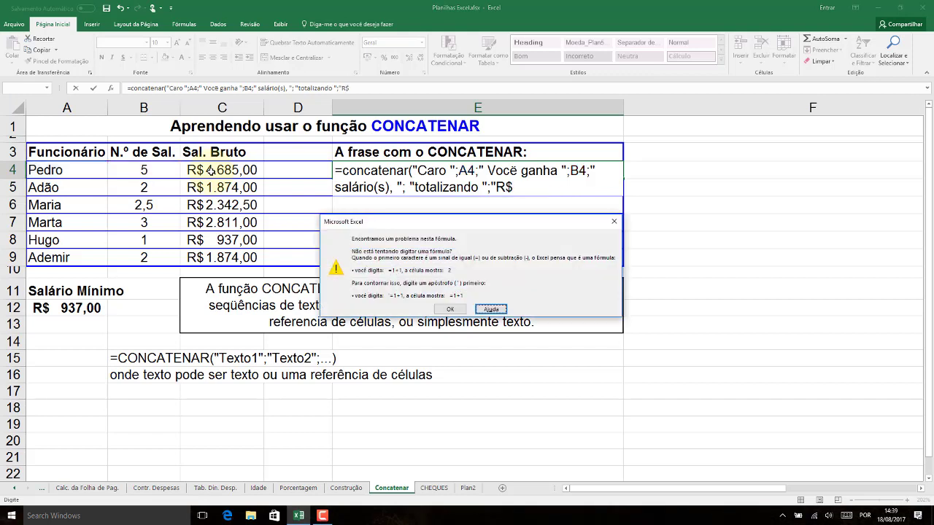
{"action": "left_click", "coordinate": [613, 222]}
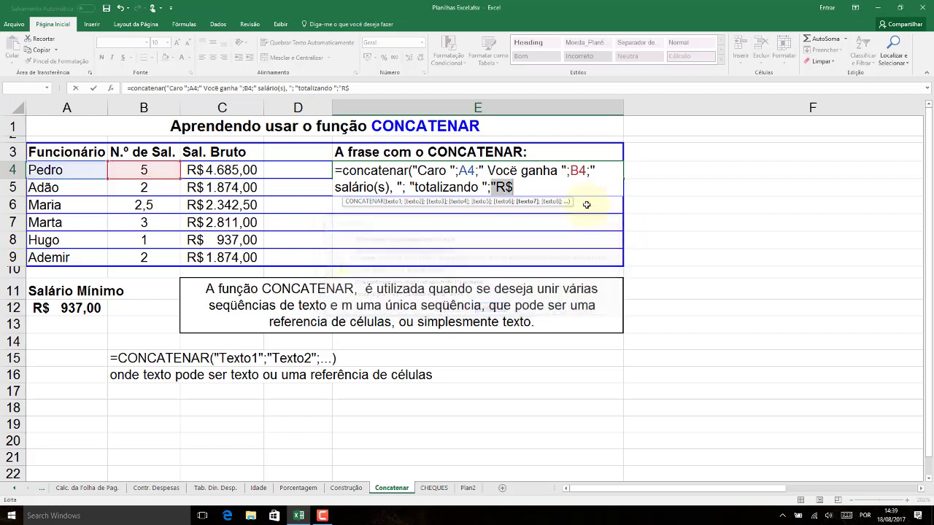
{"action": "left_click", "coordinate": [495, 187]}
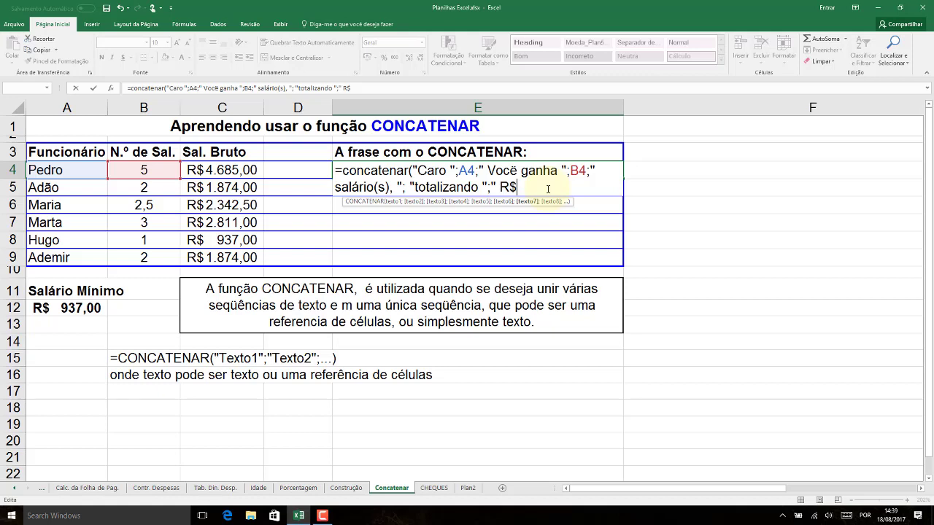
Step: Finish the formula with the C4 gross salary and a closing parenthesis
{"action": "type", "text": "\""}
{"action": "key", "text": "Left"}
{"action": "type", "text": ";"}
{"action": "left_click", "coordinate": [228, 170]}
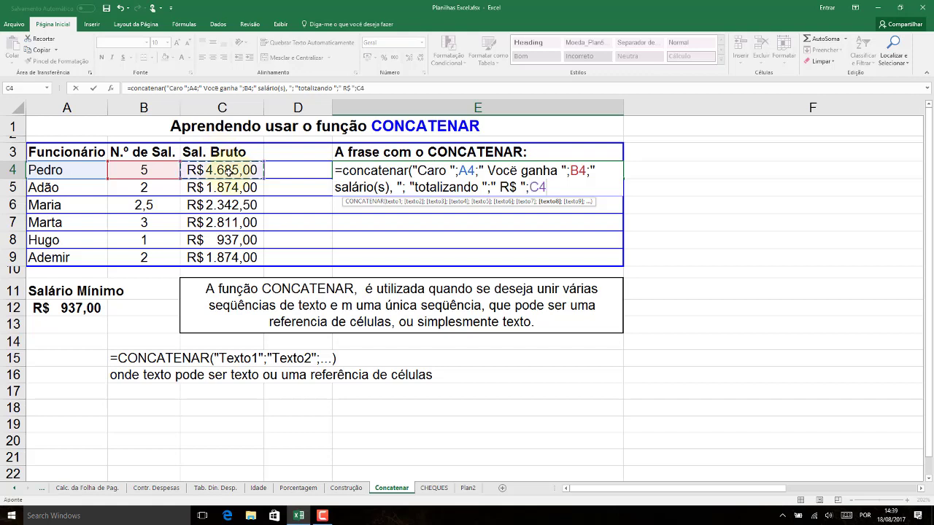
{"action": "type", "text": ")"}
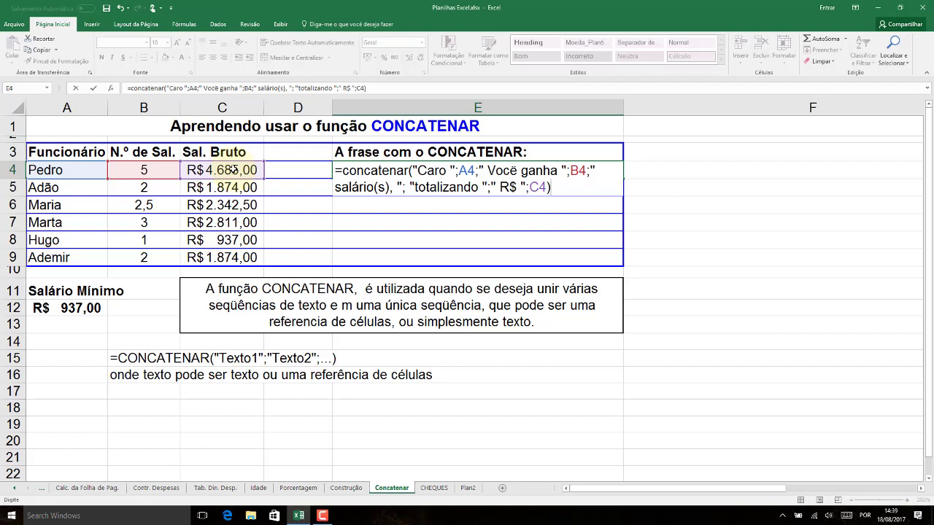
Step: Review the formula's "Você ganha", "salário(s)" and "R$" arguments
{"action": "left_click", "coordinate": [558, 170]}
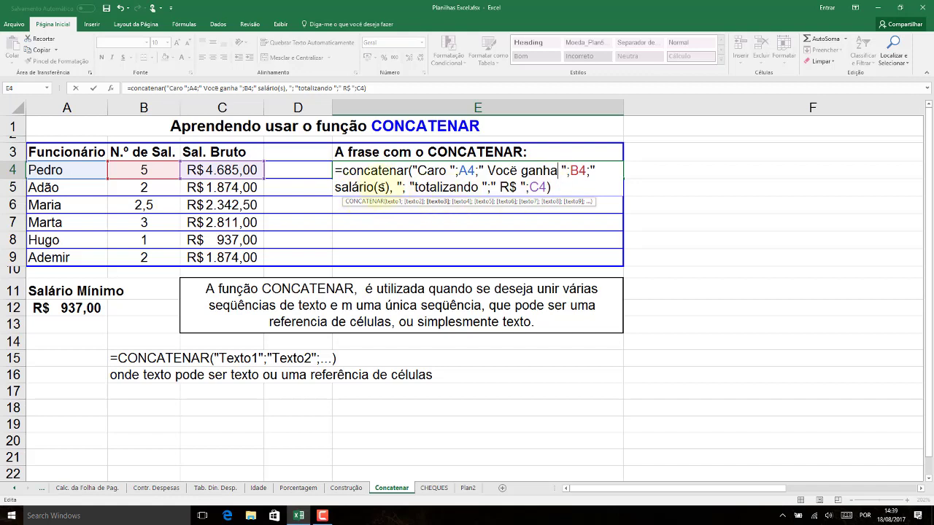
{"action": "left_click", "coordinate": [383, 187]}
{"action": "left_click", "coordinate": [463, 188]}
{"action": "left_click", "coordinate": [533, 186]}
{"action": "left_click", "coordinate": [551, 187]}
Step: Confirm the E4 formula and make row 4 taller so Pedro's sentence wraps
{"action": "key", "text": "Return"}
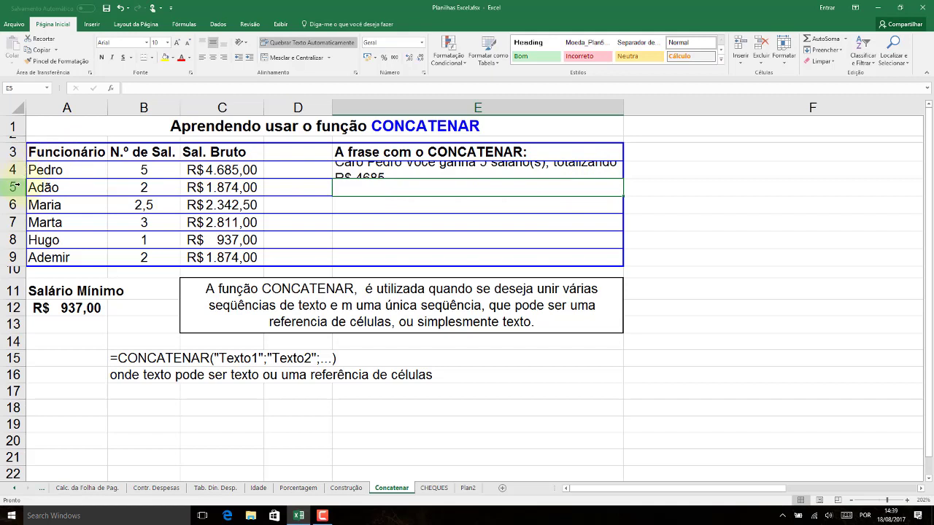
{"action": "left_click_drag", "start_coordinate": [22, 179], "coordinate": [22, 193]}
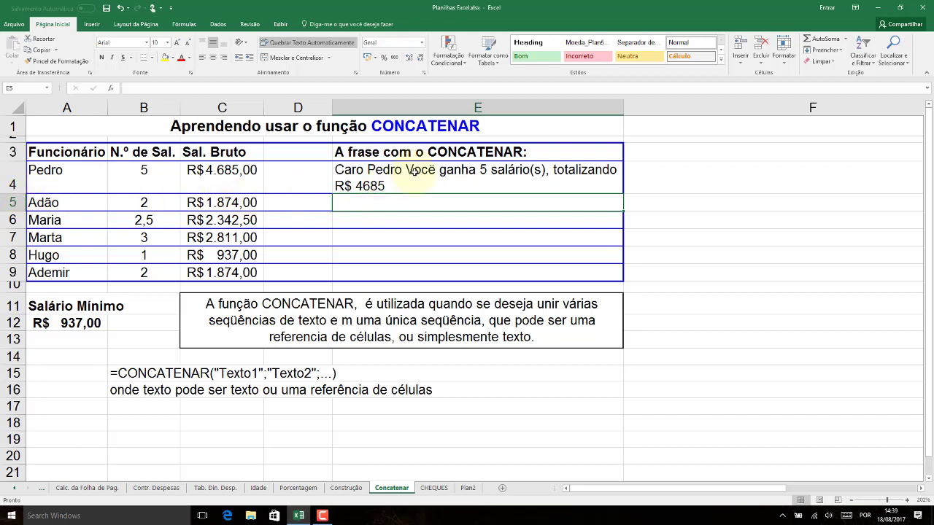
{"action": "left_click", "coordinate": [414, 171]}
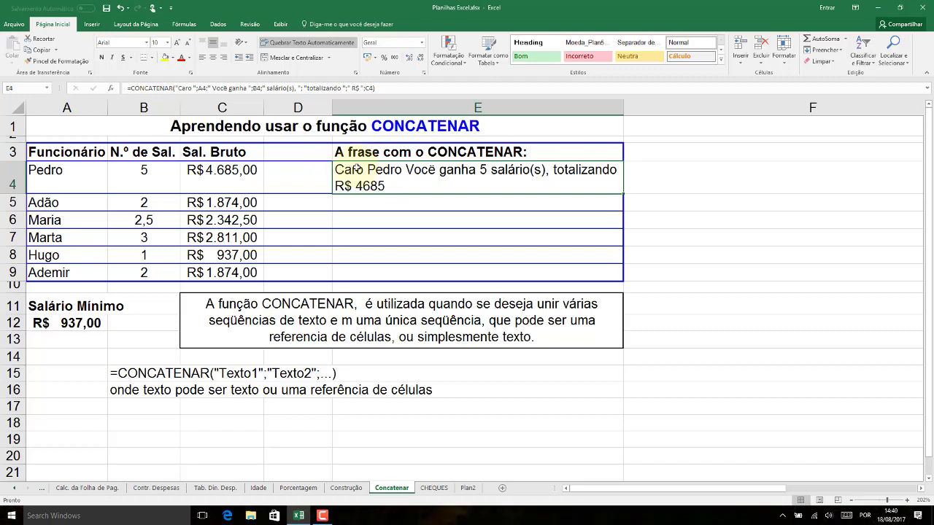
{"action": "scroll", "coordinate": [357, 170], "scroll_direction": "down", "scroll_amount": 1}
{"action": "scroll", "coordinate": [357, 169], "scroll_direction": "right", "scroll_amount": 1}
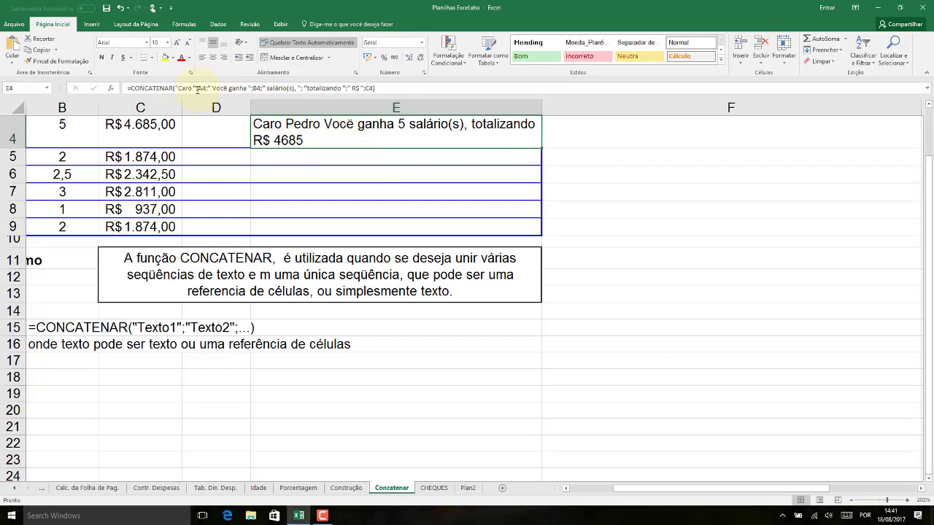
Step: Change "Você" to lowercase "você" and add "atualmente" after "ganha" in E4's formula
{"action": "left_click", "coordinate": [217, 89]}
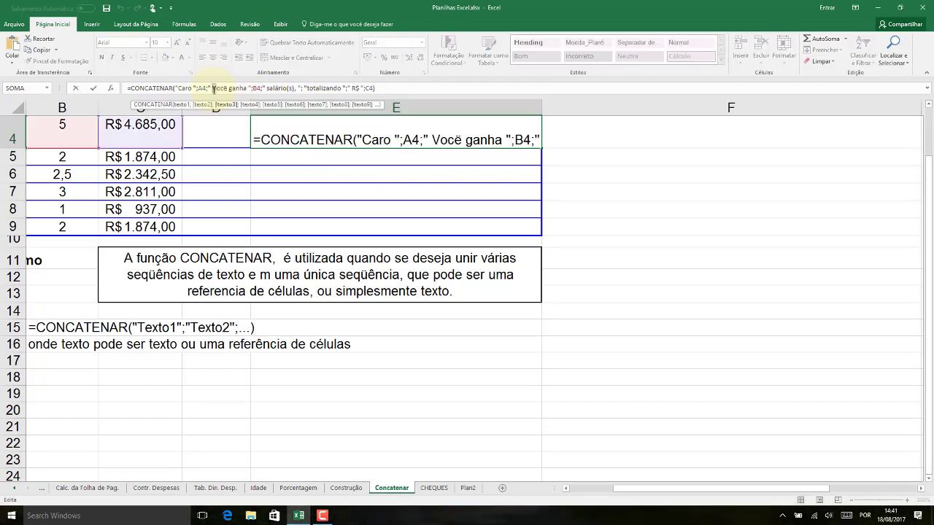
{"action": "key", "text": "BackSpace"}
{"action": "type", "text": "v"}
{"action": "left_click", "coordinate": [247, 88]}
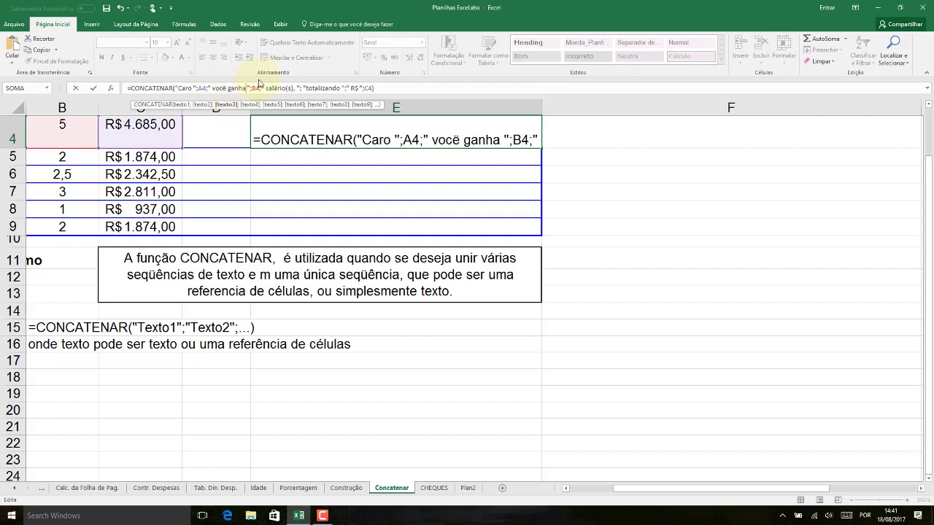
{"action": "type", "text": "atua"}
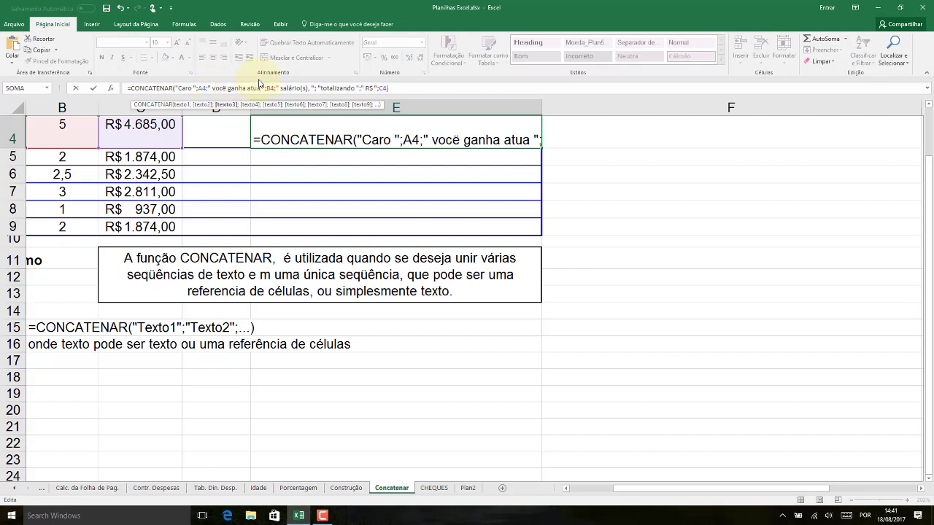
{"action": "type", "text": "lmente"}
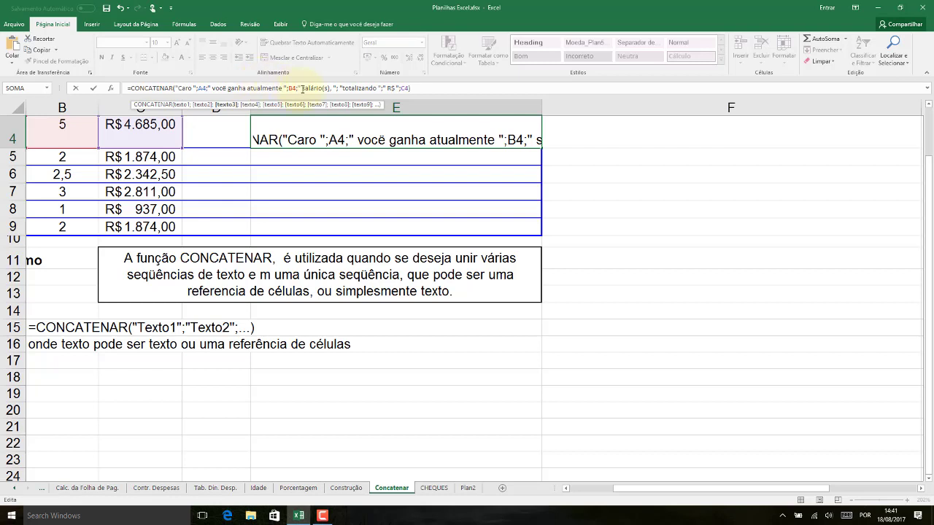
Step: Replace "totalizando" with "o que resulta em um total de" and commit
{"action": "left_click", "coordinate": [341, 88]}
{"action": "type", "text": "o"}
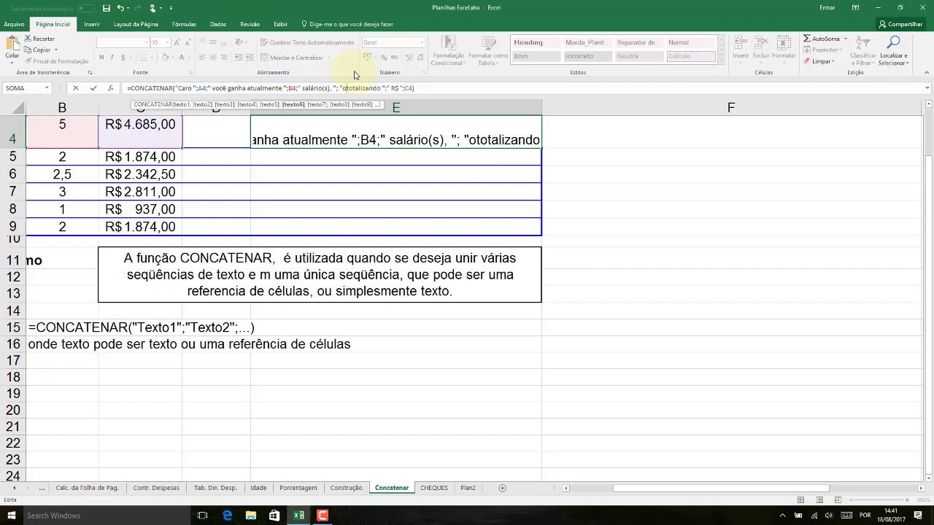
{"action": "type", "text": " que resultta"}
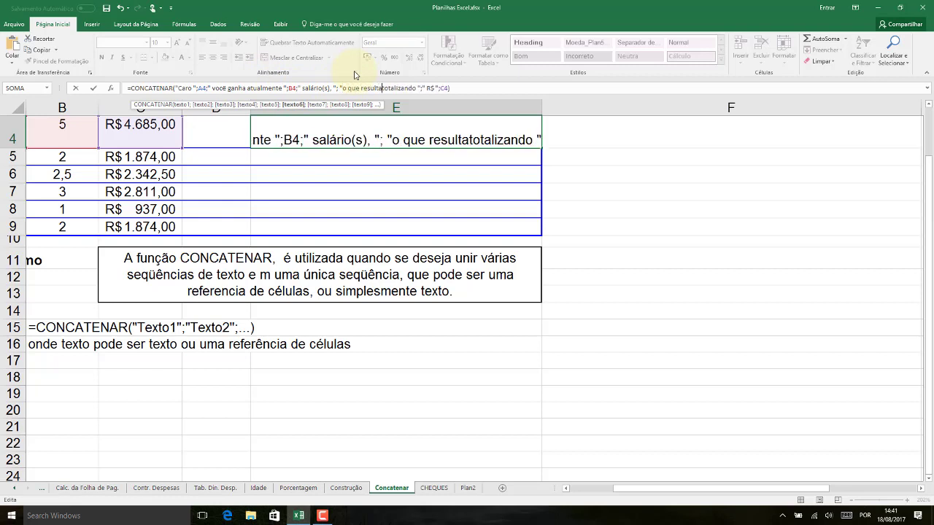
{"action": "type", "text": " em um"}
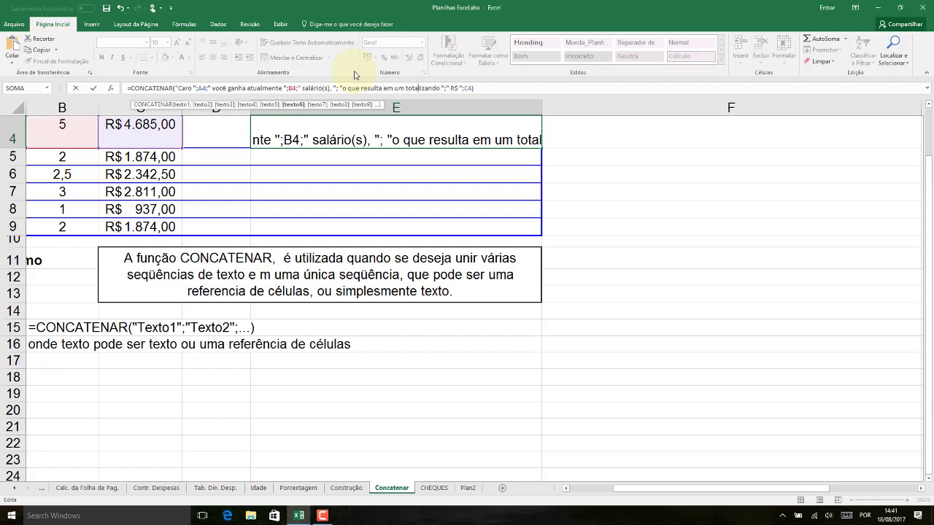
{"action": "key", "text": "shift+Right"}
{"action": "key", "text": "shift+Right"}
{"action": "key", "text": "shift+Right"}
{"action": "key", "text": "shift+Right"}
{"action": "key", "text": "shift+Right"}
{"action": "key", "text": "shift+Right"}
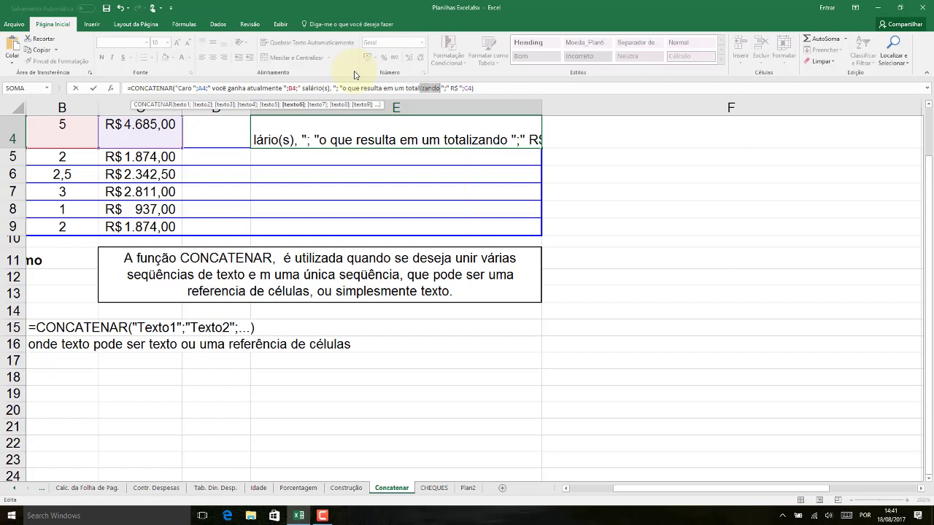
{"action": "type", "text": "de"}
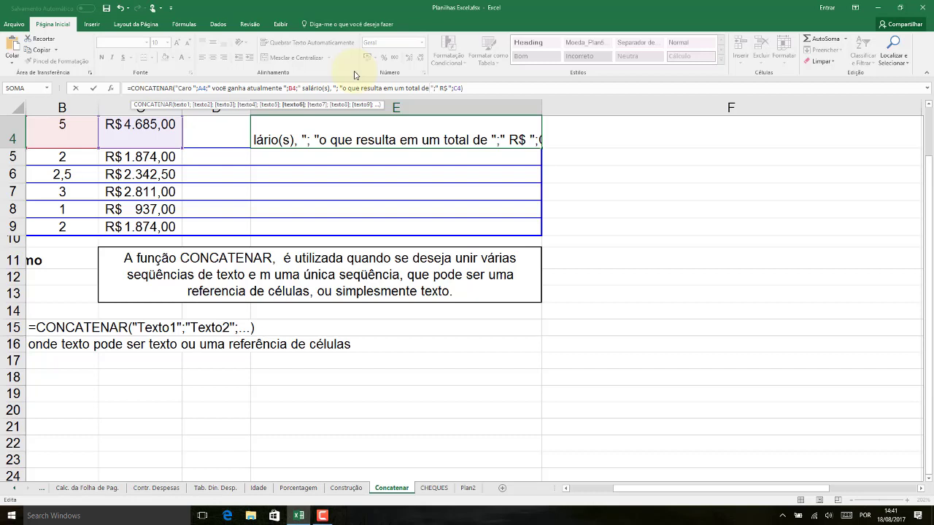
{"action": "type", "text": "Ç"}
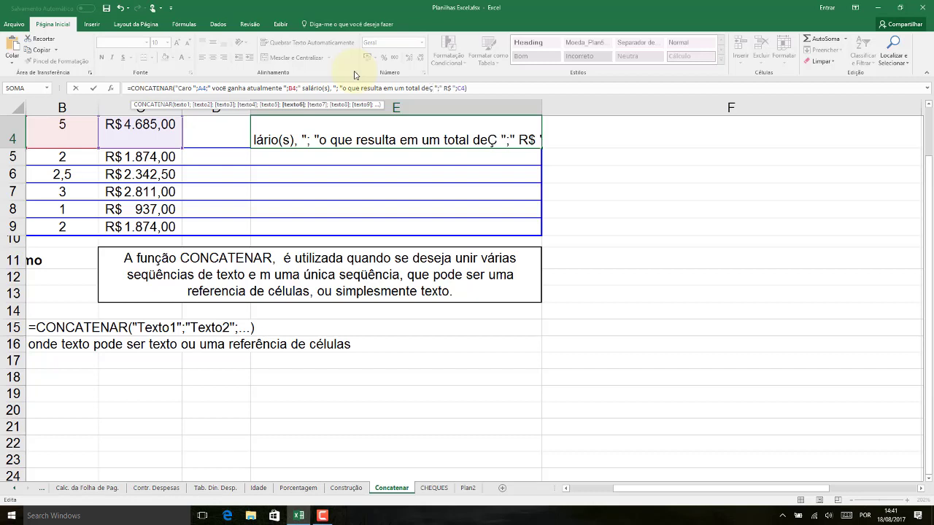
{"action": "key", "text": "BackSpace"}
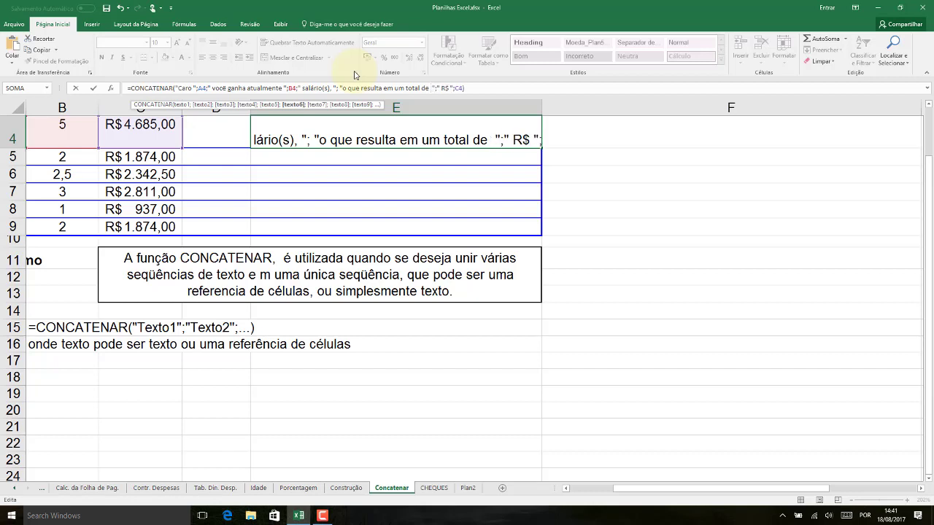
{"action": "type", "text": "Ç"}
{"action": "key", "text": "BackSpace"}
{"action": "key", "text": "BackSpace"}
{"action": "type", "text": "><Ç"}
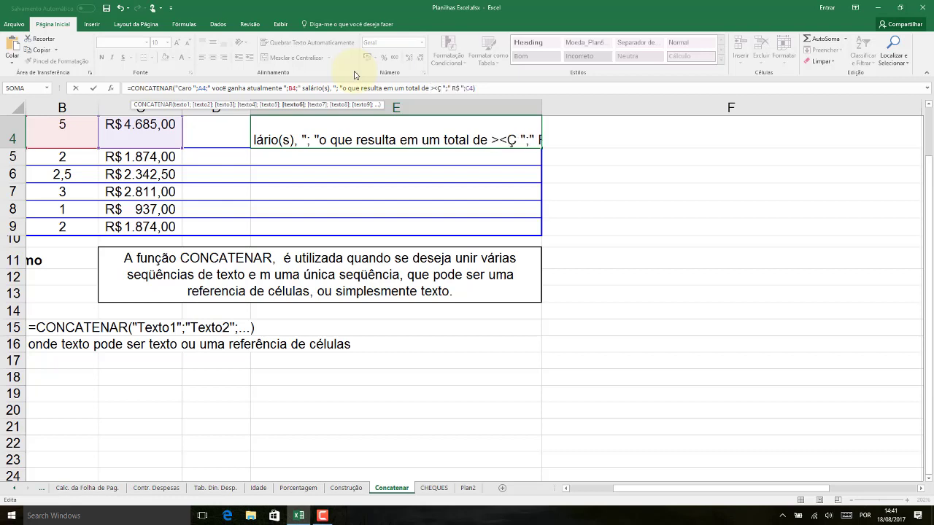
{"action": "type", "text": "^^PP``"}
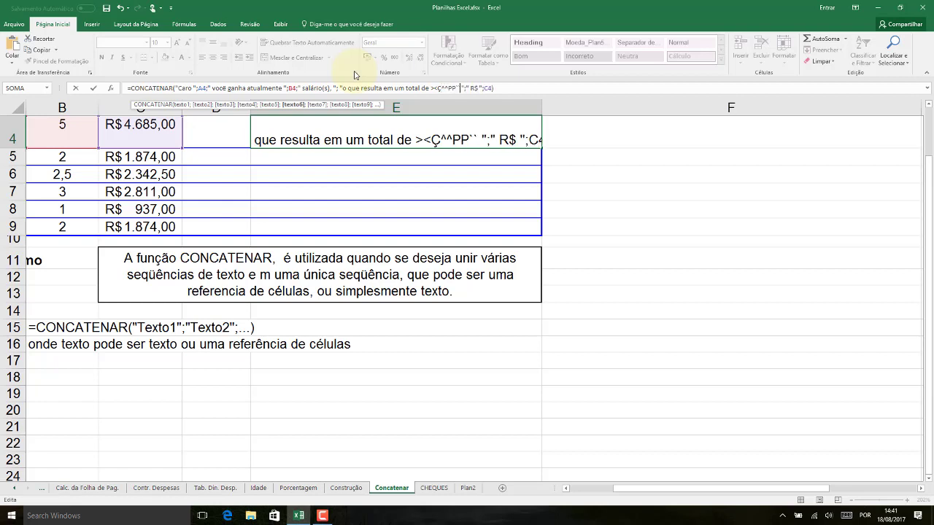
{"action": "type", "text": "``"}
{"action": "key", "text": "BackSpace"}
{"action": "key", "text": "BackSpace"}
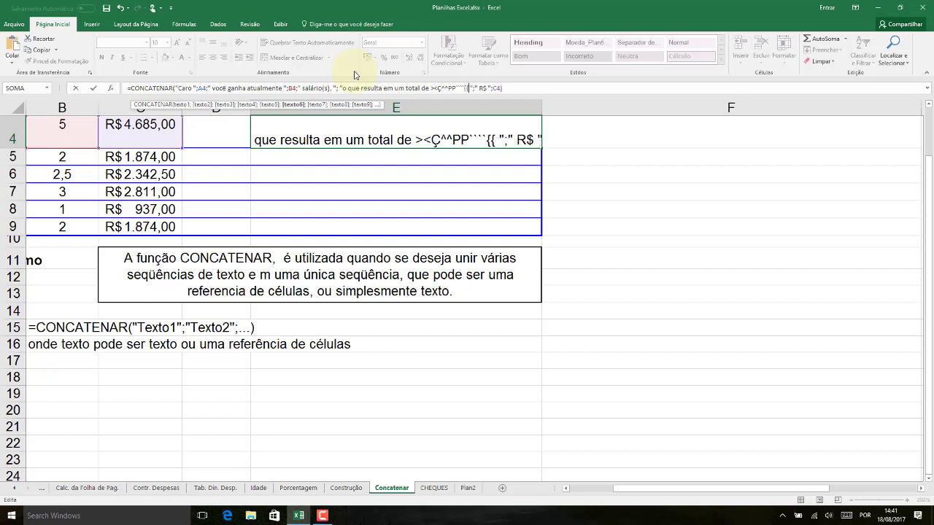
{"action": "key", "text": "BackSpace"}
{"action": "key", "text": "BackSpace"}
{"action": "key", "text": "BackSpace"}
{"action": "key", "text": "BackSpace"}
{"action": "key", "text": "BackSpace"}
{"action": "key", "text": "BackSpace"}
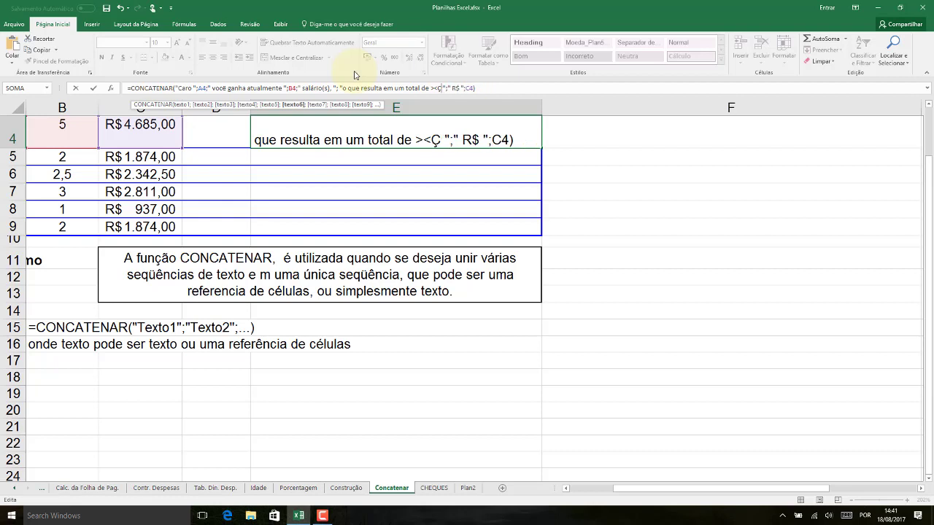
{"action": "key", "text": "BackSpace"}
{"action": "key", "text": "BackSpace"}
{"action": "key", "text": "BackSpace"}
{"action": "key", "text": "Return"}
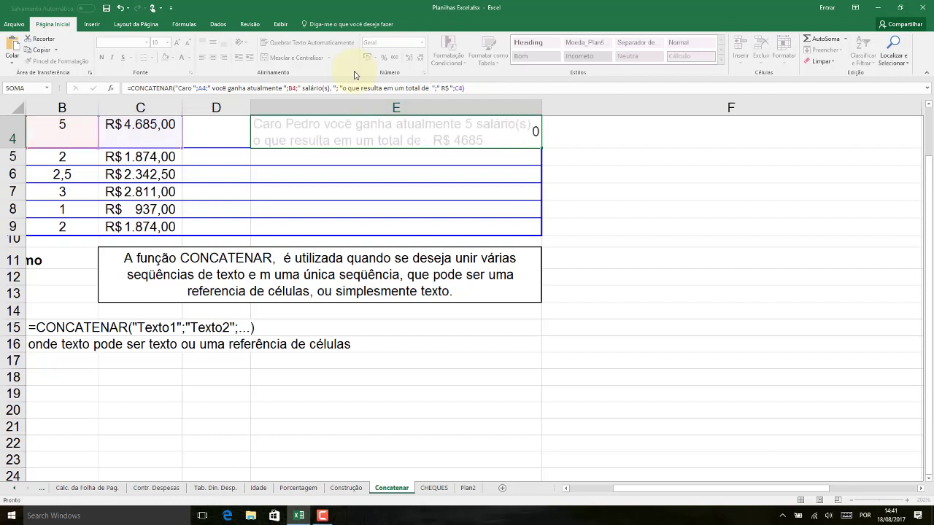
Step: Fix the spacing after "total de" before R$ 4685 in E4's formula
{"action": "left_click", "coordinate": [329, 128]}
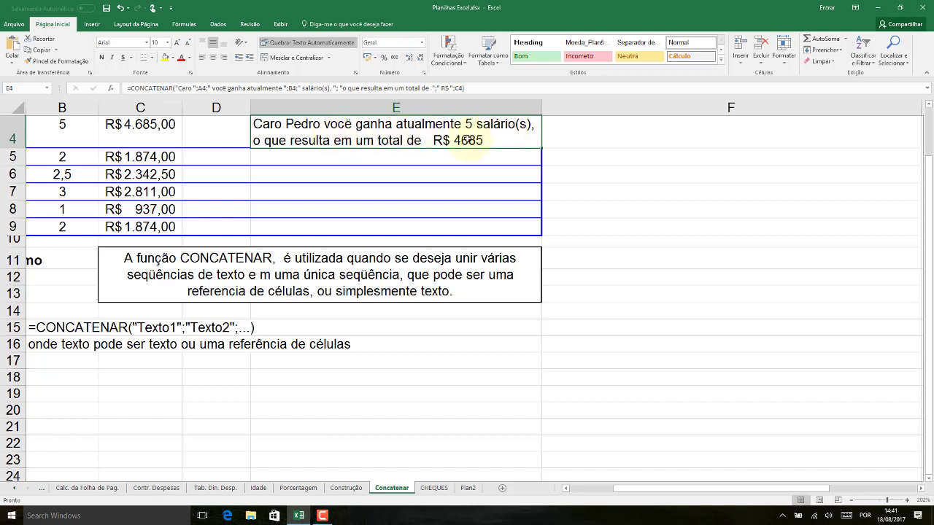
{"action": "left_click", "coordinate": [434, 87]}
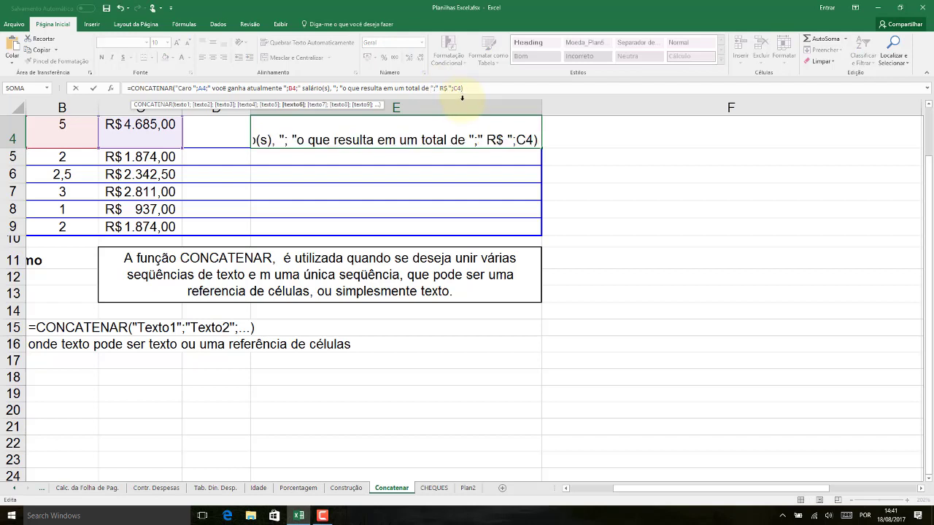
{"action": "left_click", "coordinate": [464, 130]}
{"action": "key", "text": "ctrl+Return"}
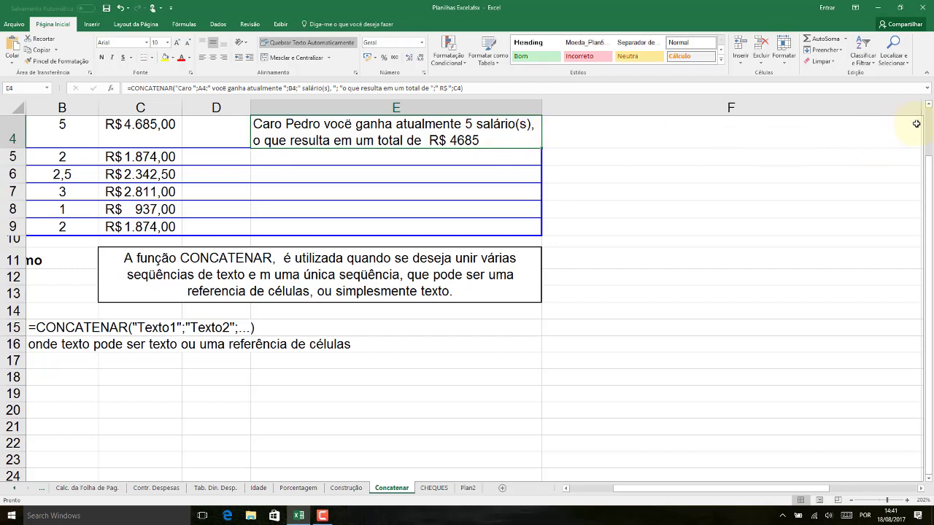
Step: Check that C4's gross salary comes from =B4*$A$12
{"action": "scroll", "coordinate": [743, 118], "scroll_direction": "up", "scroll_amount": 1}
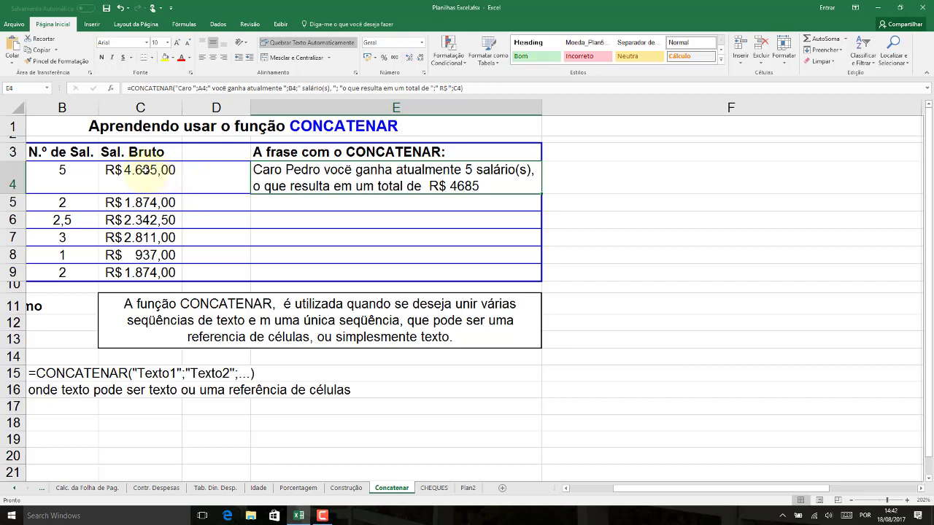
{"action": "left_click", "coordinate": [148, 204]}
{"action": "left_click", "coordinate": [146, 173]}
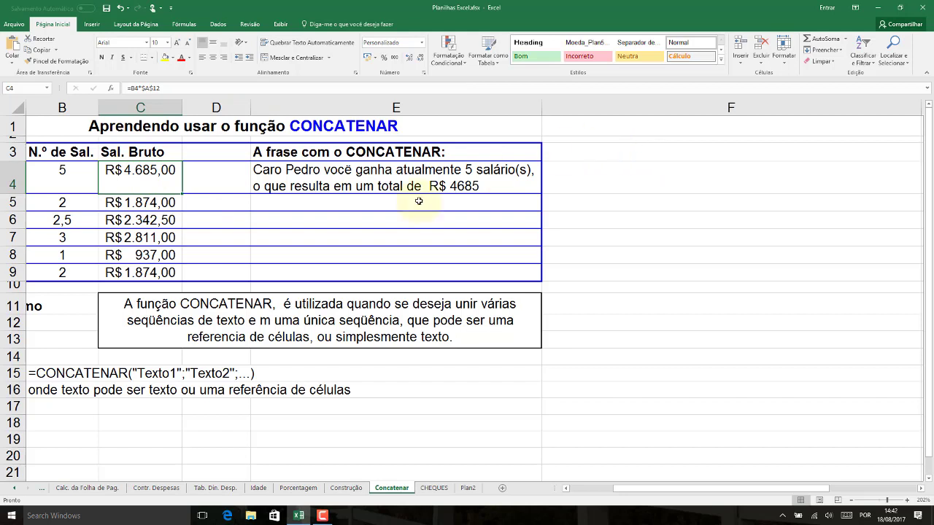
Step: Enter a test value 4685 in C18 and format it as currency
{"action": "left_click", "coordinate": [135, 429]}
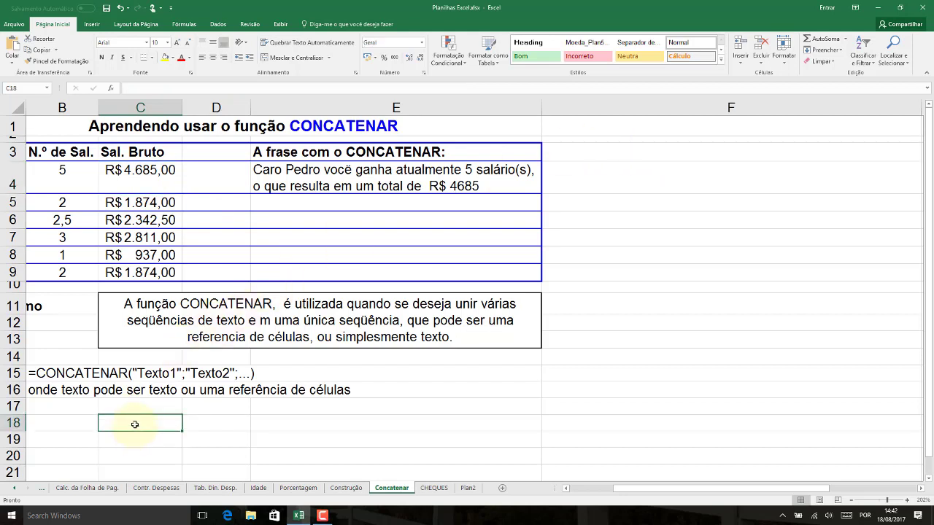
{"action": "type", "text": "4"}
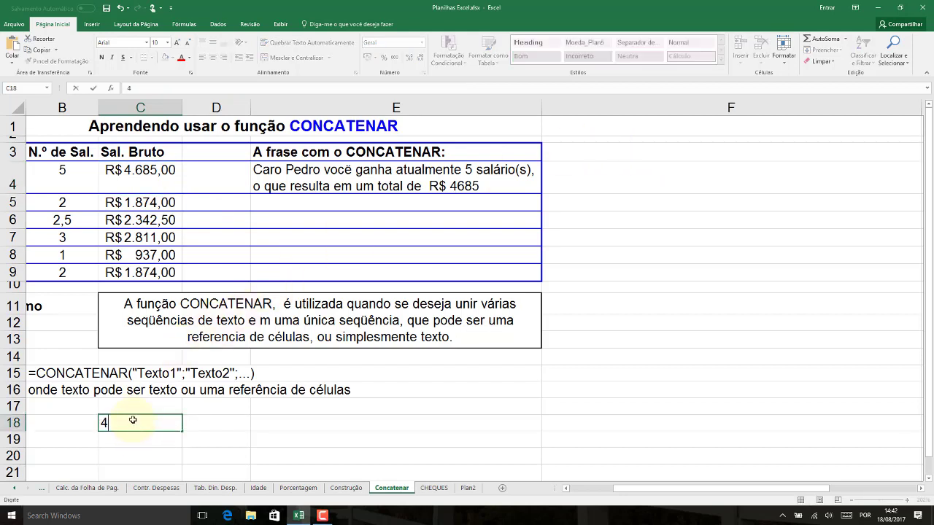
{"action": "type", "text": "685"}
{"action": "key", "text": "Return"}
{"action": "left_click", "coordinate": [132, 420]}
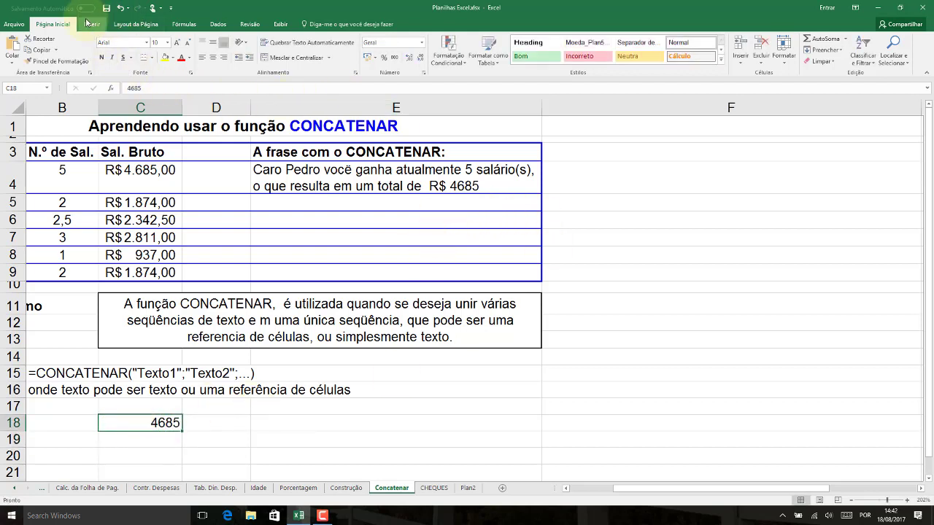
{"action": "left_click", "coordinate": [366, 58]}
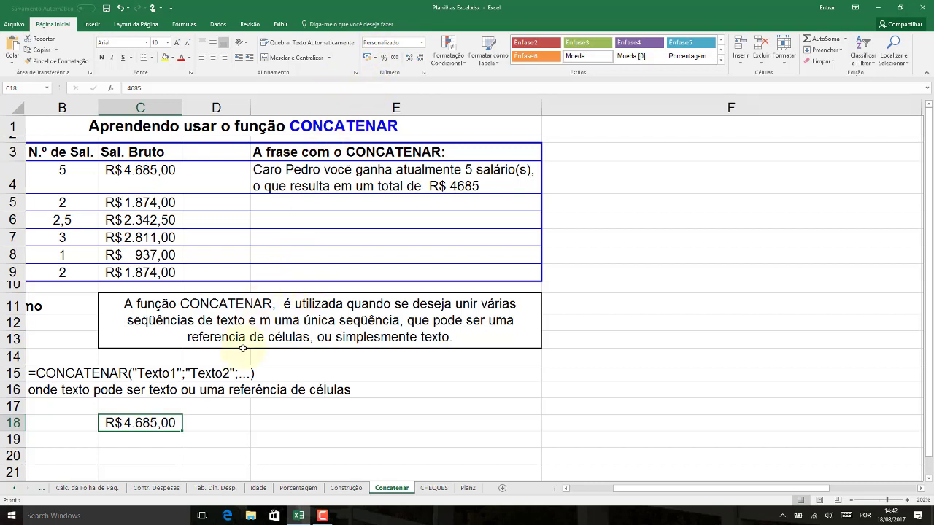
Step: Clear C18 completely with Limpar Tudo
{"action": "left_click", "coordinate": [488, 186]}
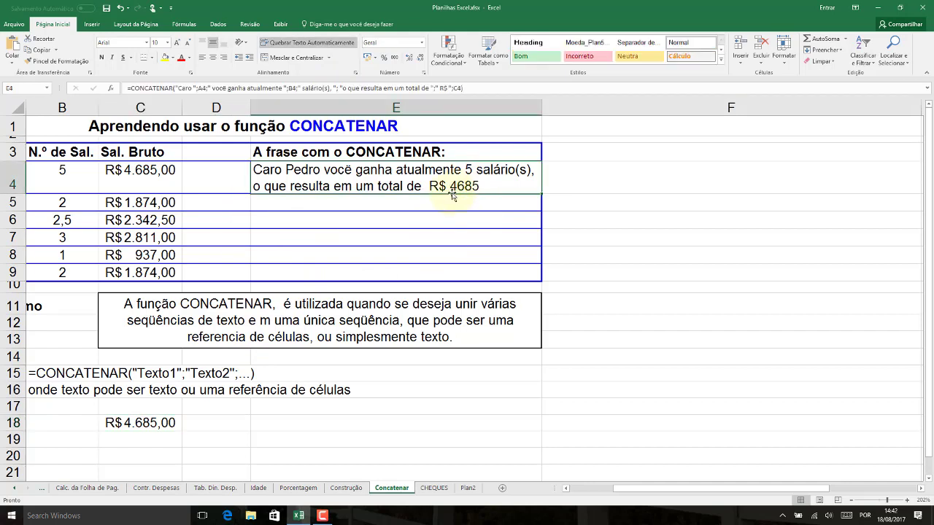
{"action": "left_click", "coordinate": [130, 423]}
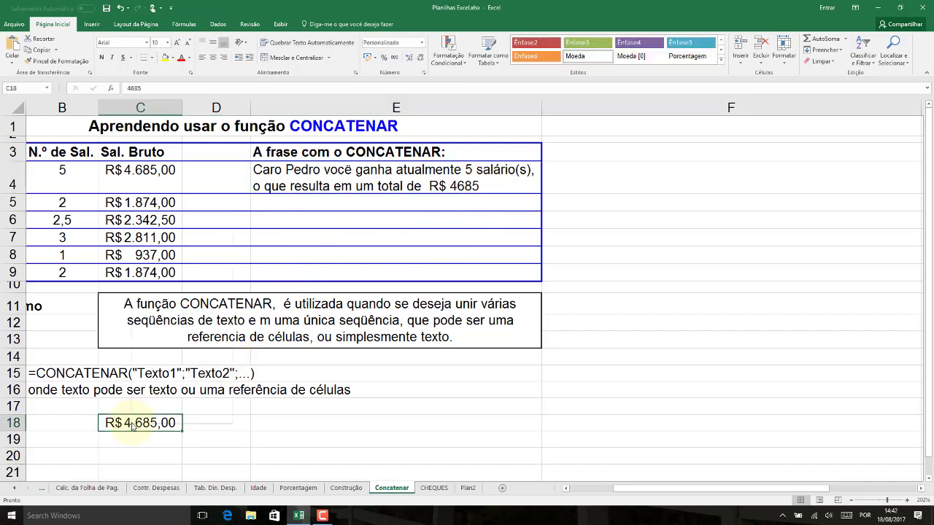
{"action": "right_click", "coordinate": [132, 424]}
{"action": "left_click", "coordinate": [818, 63]}
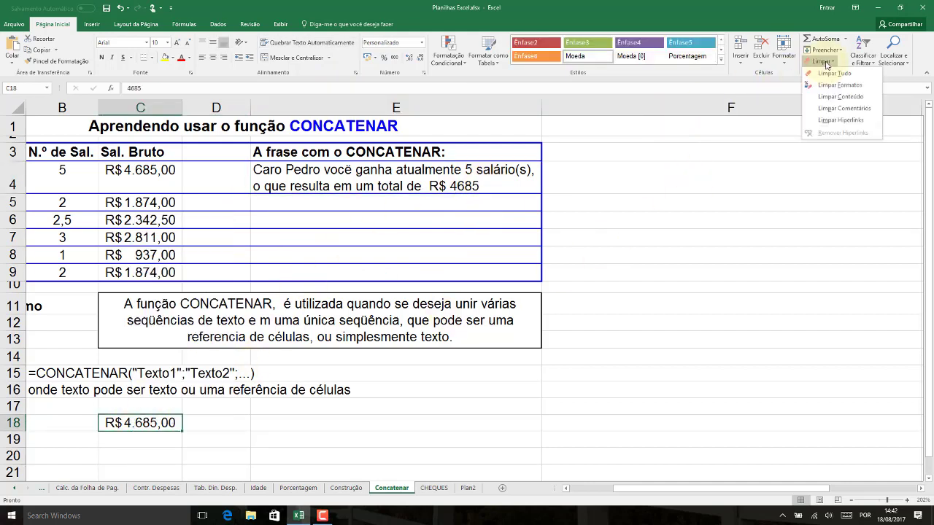
{"action": "left_click", "coordinate": [821, 73]}
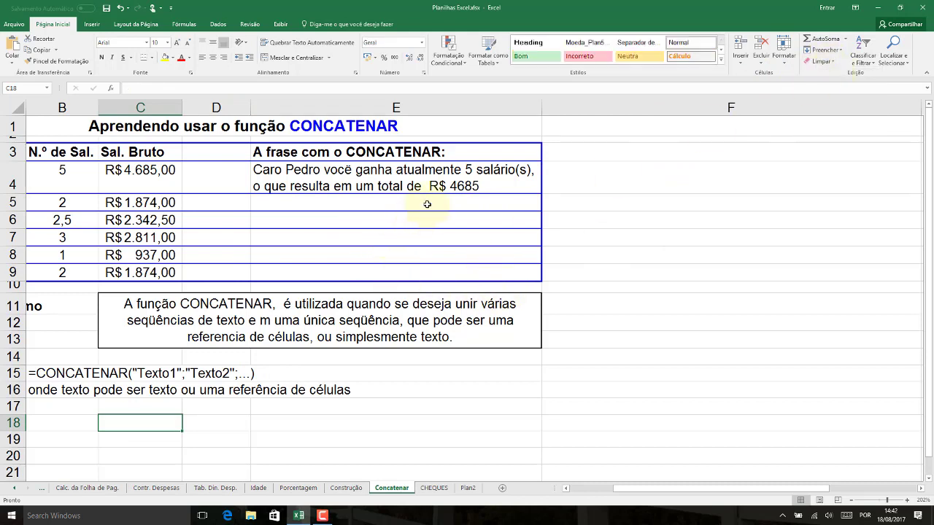
Step: Fill E4's sentence formula down to E9
{"action": "left_click", "coordinate": [437, 176]}
{"action": "mouse_move", "coordinate": [541, 194]}
{"action": "left_mouse_down"}
{"action": "mouse_move", "coordinate": [555, 293]}
{"action": "mouse_move", "coordinate": [556, 280]}
{"action": "left_mouse_up"}
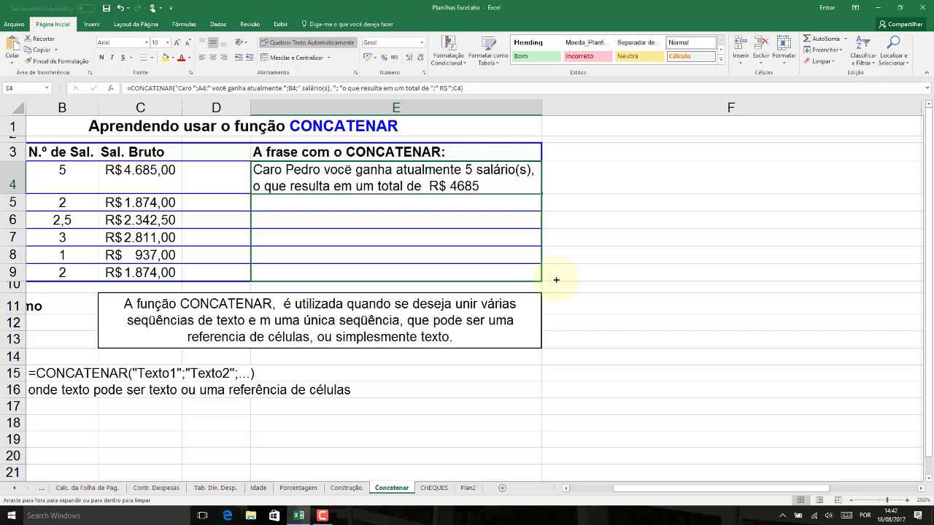
{"action": "left_click", "coordinate": [605, 258]}
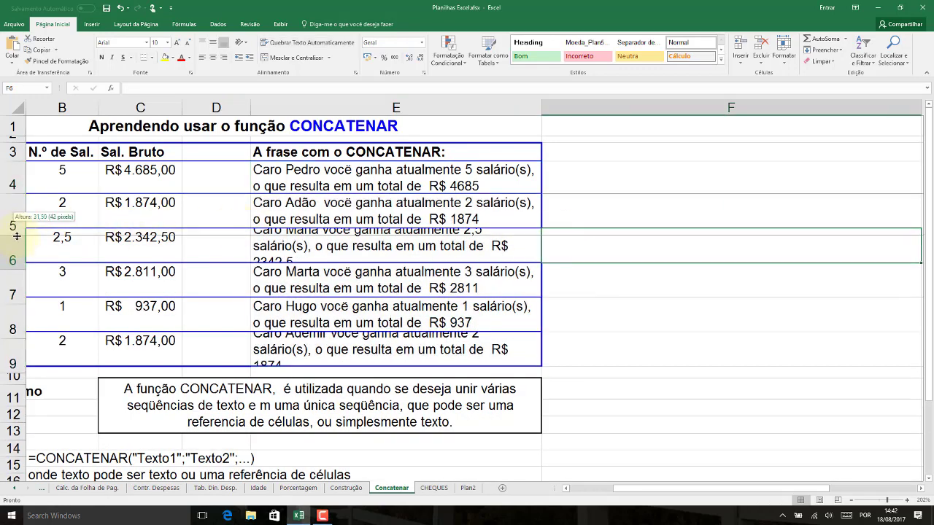
Step: Make rows 5 and 6 taller and widen column E so sentences wrap on two lines
{"action": "left_click_drag", "start_coordinate": [14, 228], "coordinate": [14, 236]}
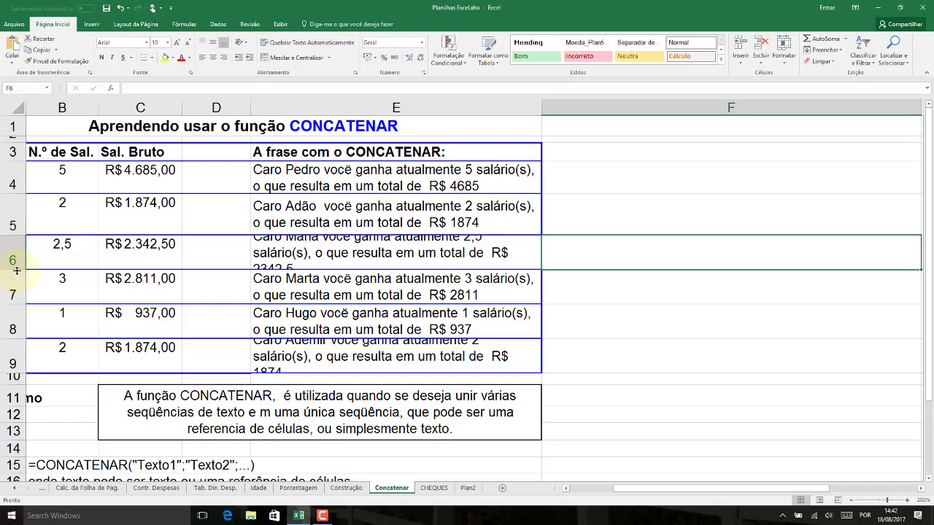
{"action": "left_click_drag", "start_coordinate": [14, 270], "coordinate": [15, 279]}
{"action": "left_click_drag", "start_coordinate": [541, 104], "coordinate": [620, 108]}
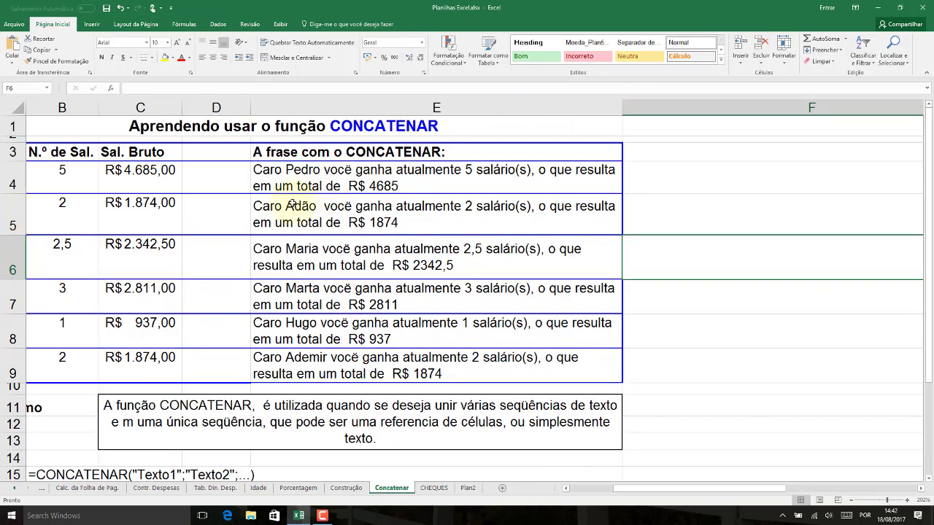
{"action": "left_click", "coordinate": [290, 218]}
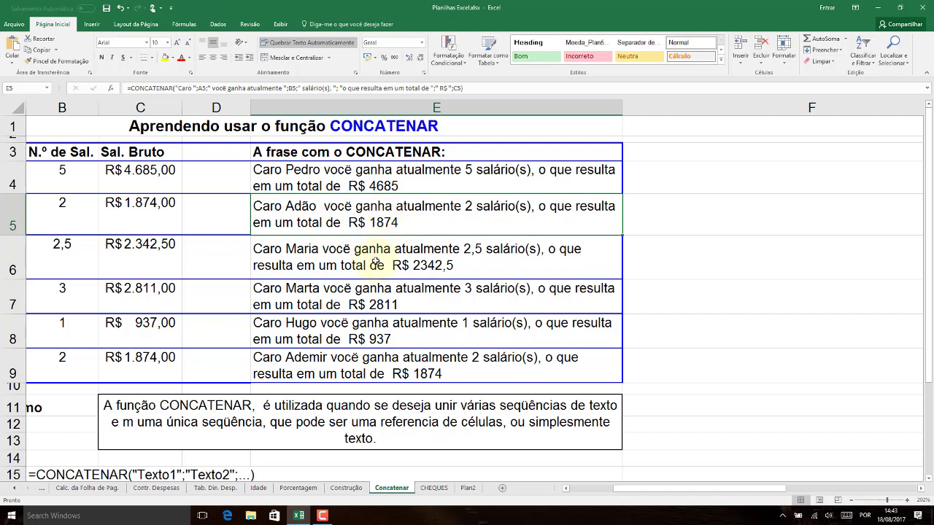
Step: Change E6's CONCATENAR formula so its sentence starts with "Caro(a) " instead of "Caro"
{"action": "left_click", "coordinate": [354, 260]}
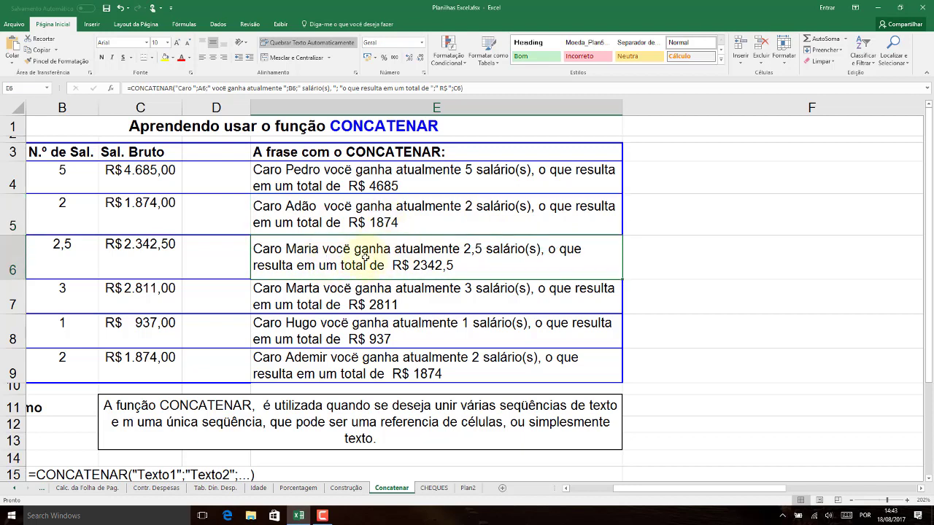
{"action": "left_click", "coordinate": [212, 86]}
{"action": "type", "text": "(a"}
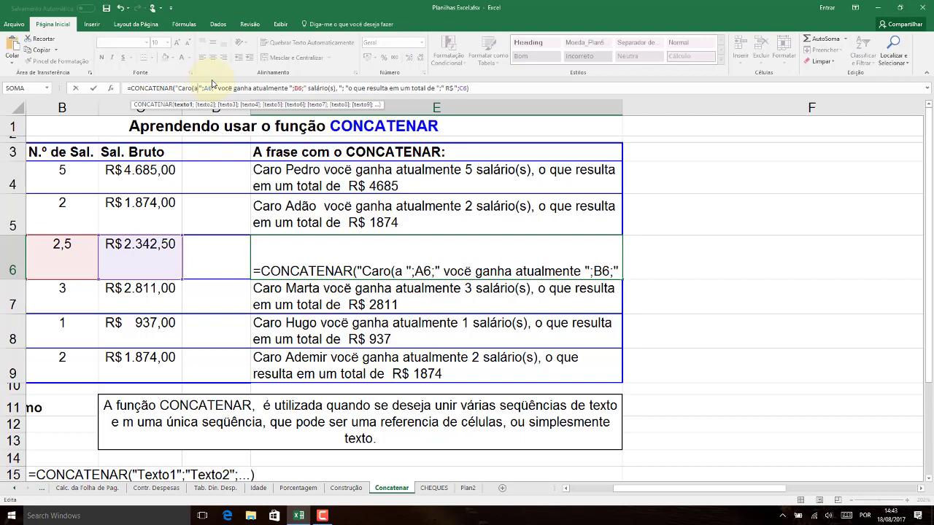
{"action": "type", "text": ")"}
{"action": "key", "text": "Return"}
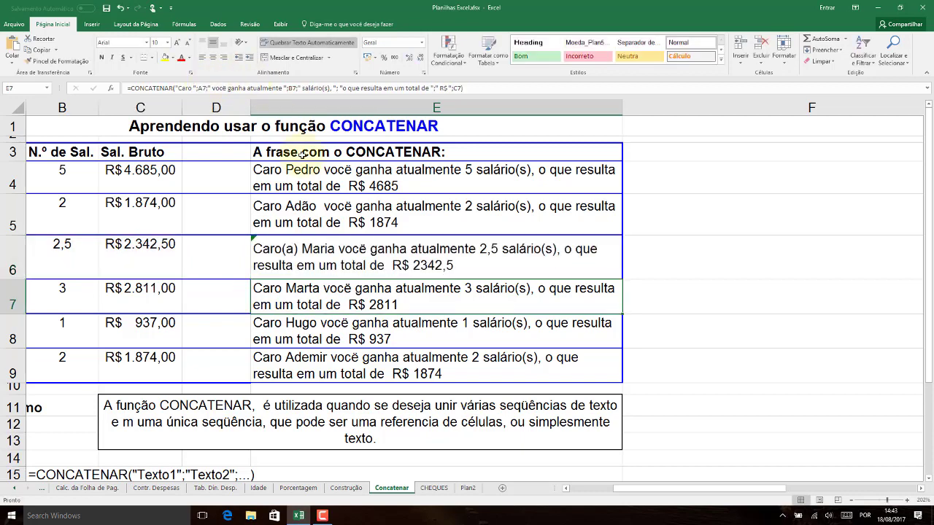
Step: Fill the updated E6 formula up to E4 and down to E9
{"action": "left_click", "coordinate": [583, 274]}
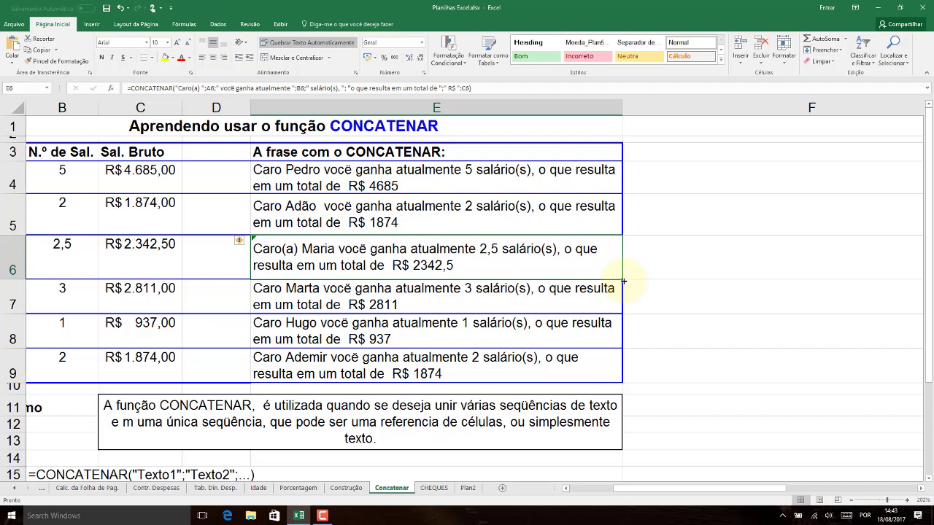
{"action": "left_click_drag", "start_coordinate": [623, 281], "coordinate": [621, 175]}
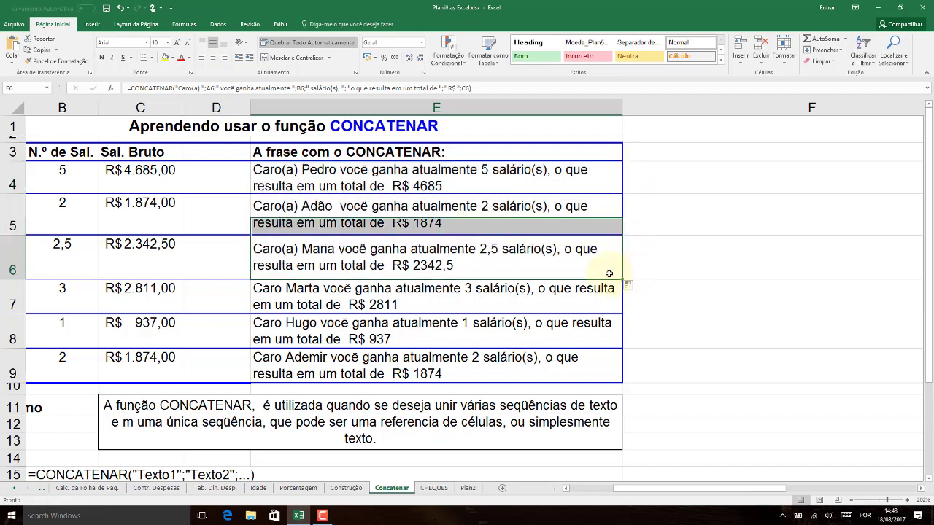
{"action": "left_click_drag", "start_coordinate": [622, 280], "coordinate": [614, 381]}
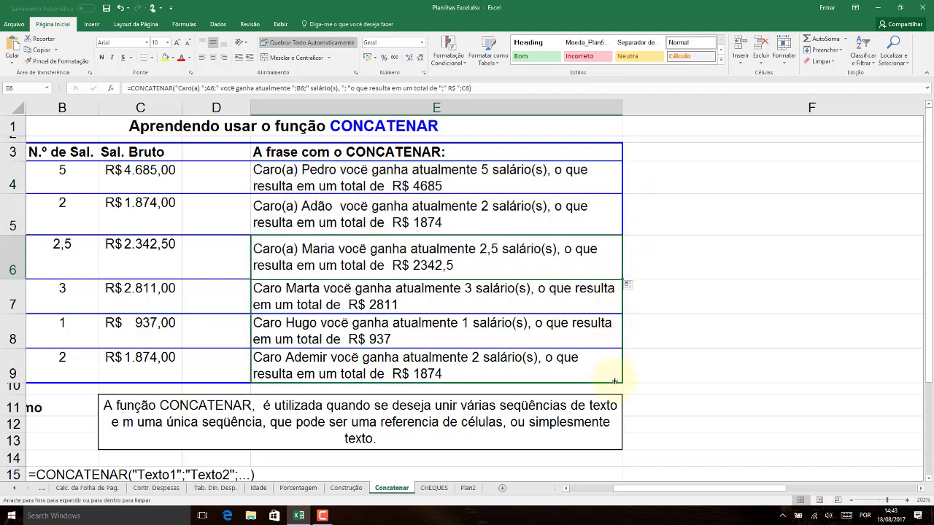
{"action": "left_click", "coordinate": [693, 340]}
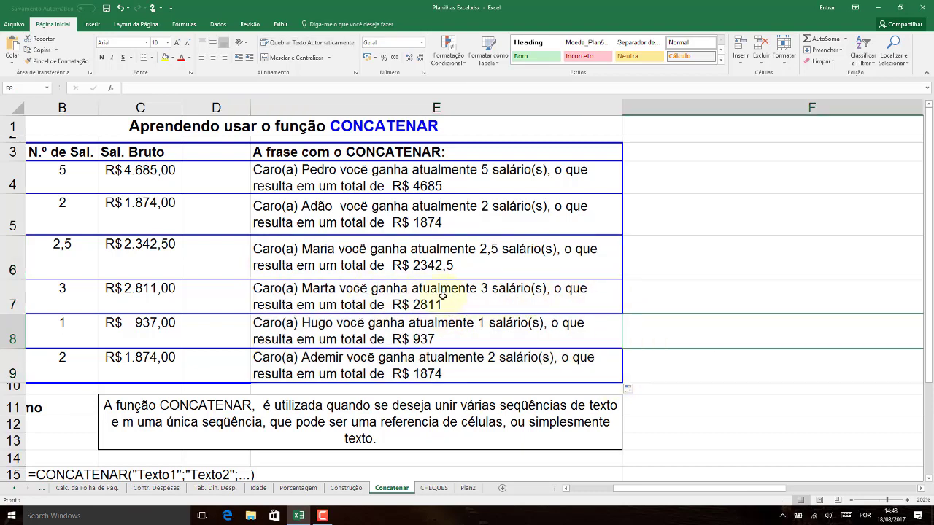
Step: Set the salary count in B7 to 4 so C7 becomes R$3.748,00
{"action": "left_click", "coordinate": [432, 335]}
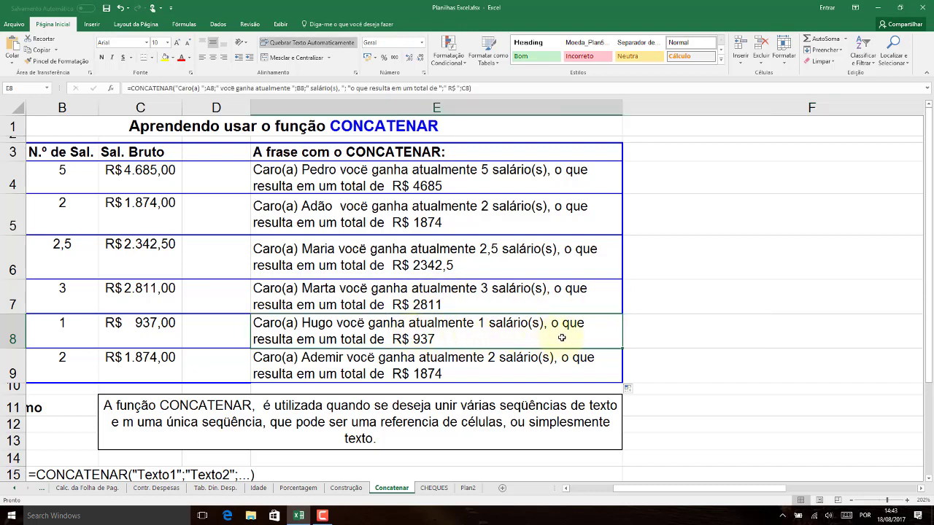
{"action": "left_click", "coordinate": [66, 291]}
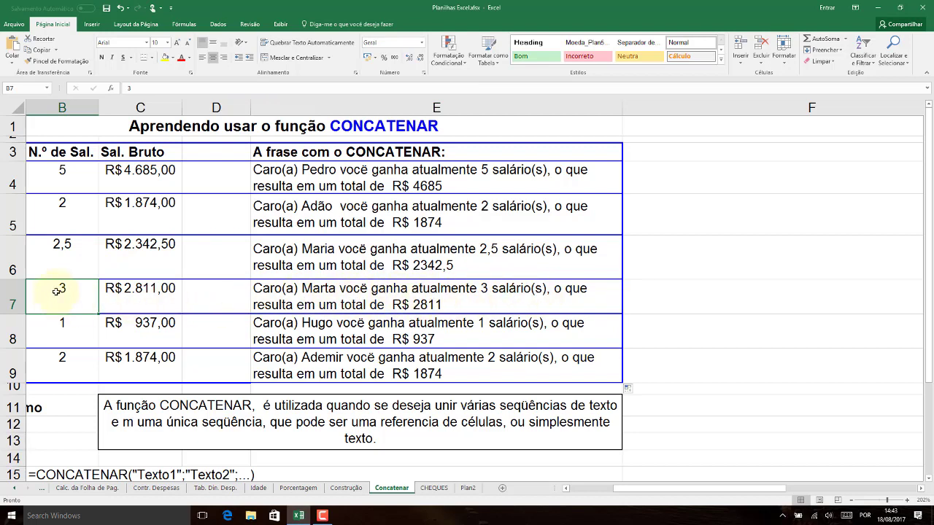
{"action": "type", "text": "4"}
{"action": "key", "text": "Return"}
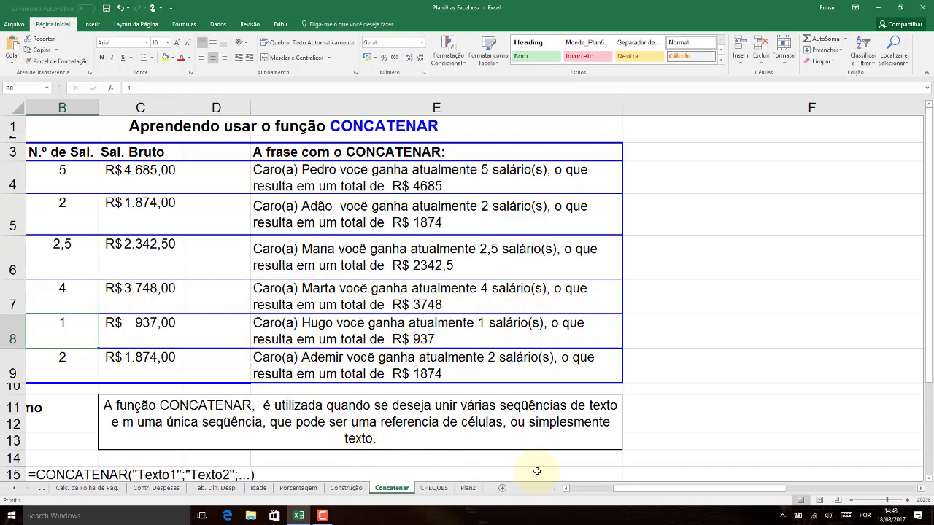
Step: Enter a new employee name in A7, then compare the E4 and E5 sentence formulas
{"action": "scroll", "coordinate": [598, 488], "scroll_direction": "left", "scroll_amount": 1}
{"action": "left_click", "coordinate": [70, 298]}
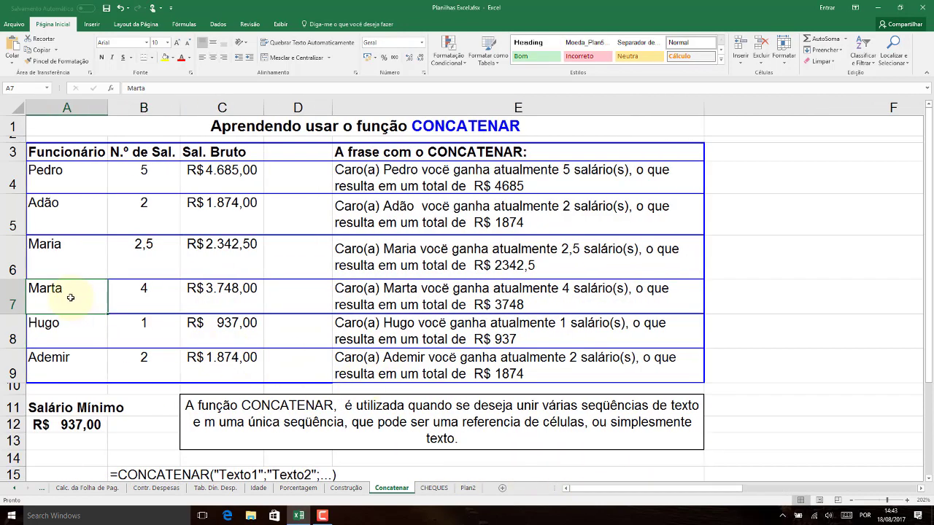
{"action": "type", "text": "M"}
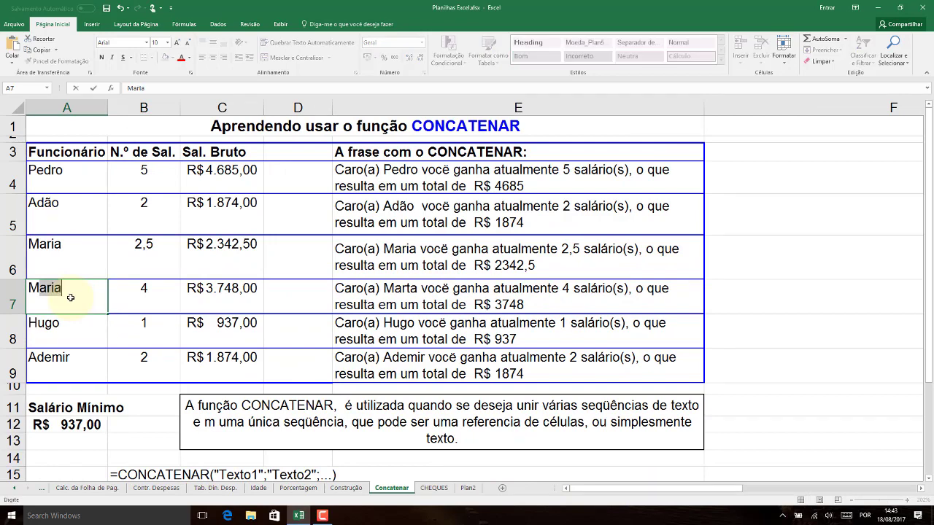
{"action": "type", "text": "ari"}
{"action": "type", "text": "za"}
{"action": "key", "text": "Return"}
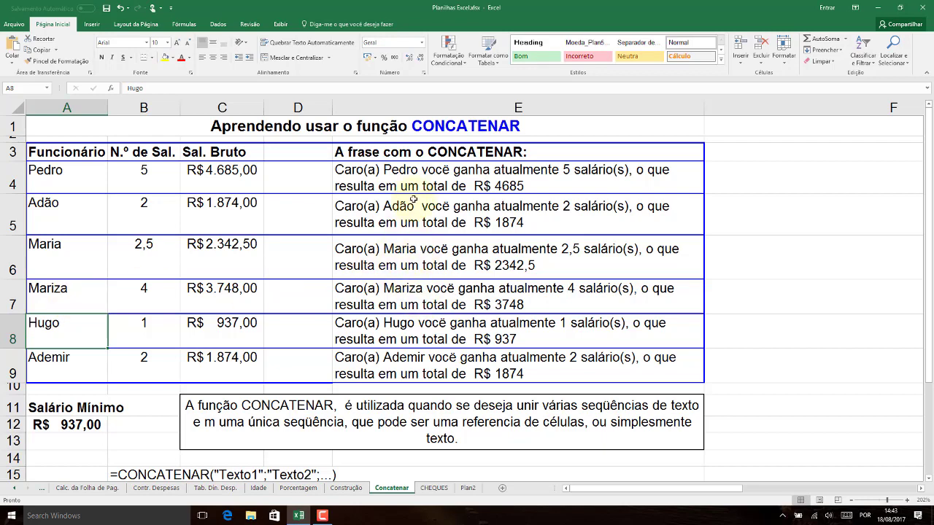
{"action": "left_click", "coordinate": [421, 175]}
{"action": "left_click", "coordinate": [420, 198]}
{"action": "left_click", "coordinate": [420, 178]}
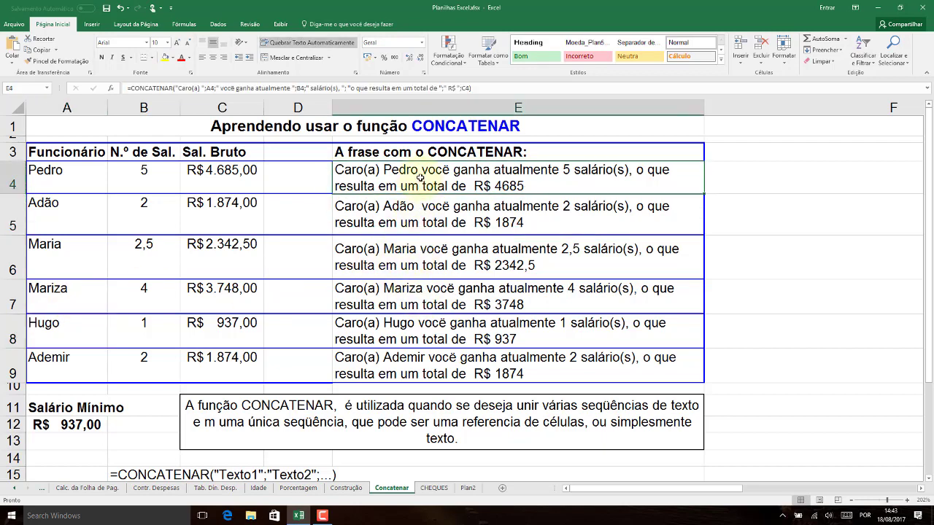
{"action": "left_click", "coordinate": [418, 205]}
{"action": "left_click", "coordinate": [421, 181]}
{"action": "left_click", "coordinate": [421, 215]}
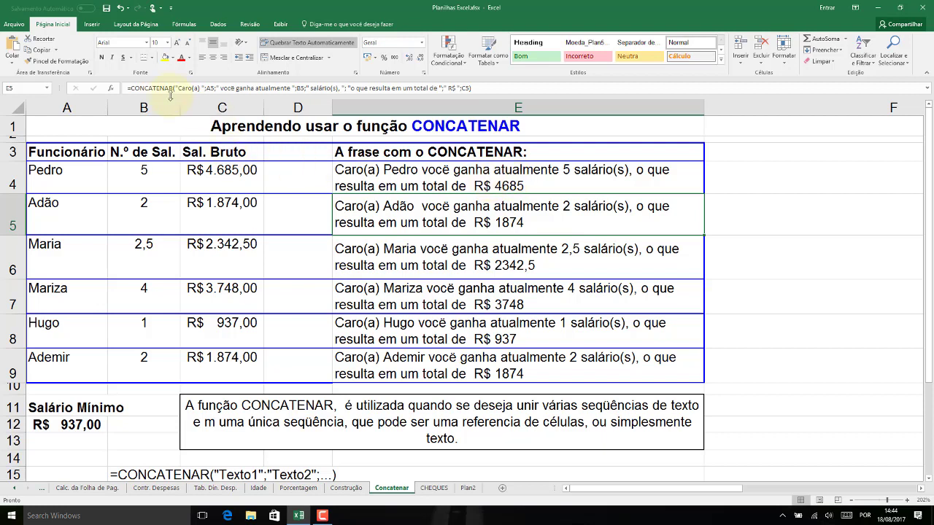
{"action": "left_click_drag", "start_coordinate": [175, 88], "coordinate": [198, 88]}
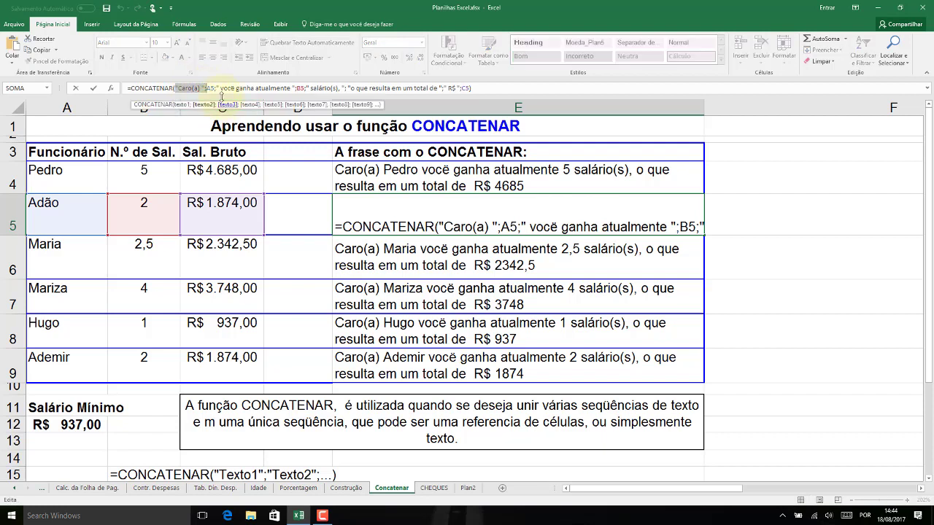
{"action": "left_click", "coordinate": [213, 88]}
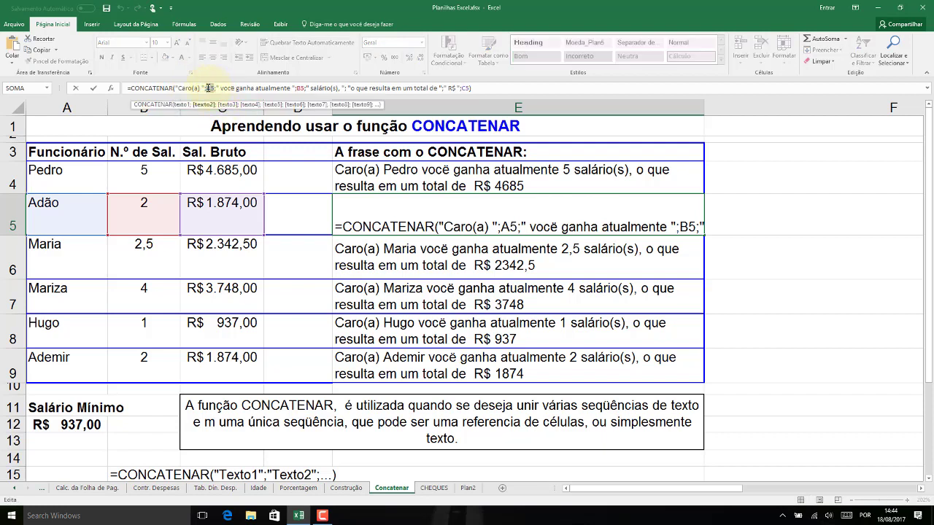
{"action": "left_click", "coordinate": [211, 88]}
{"action": "key", "text": "Return"}
{"action": "left_click", "coordinate": [646, 205]}
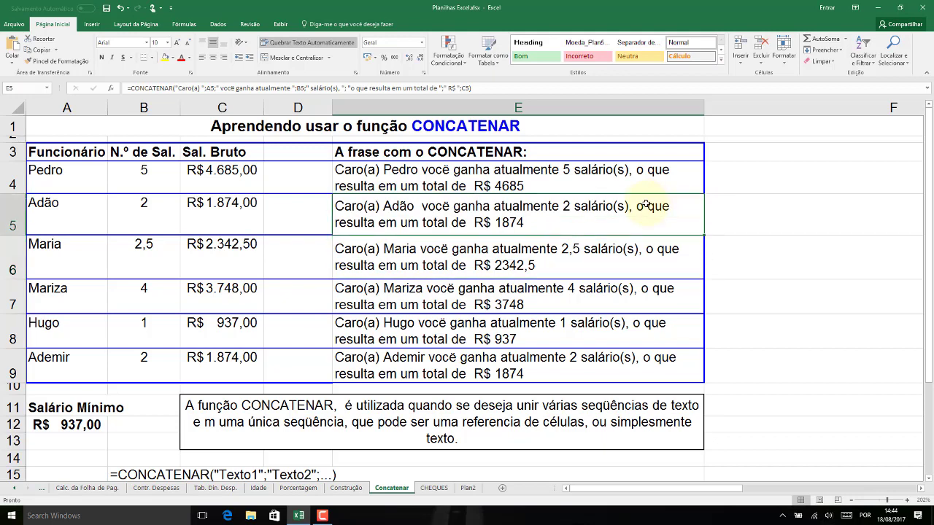